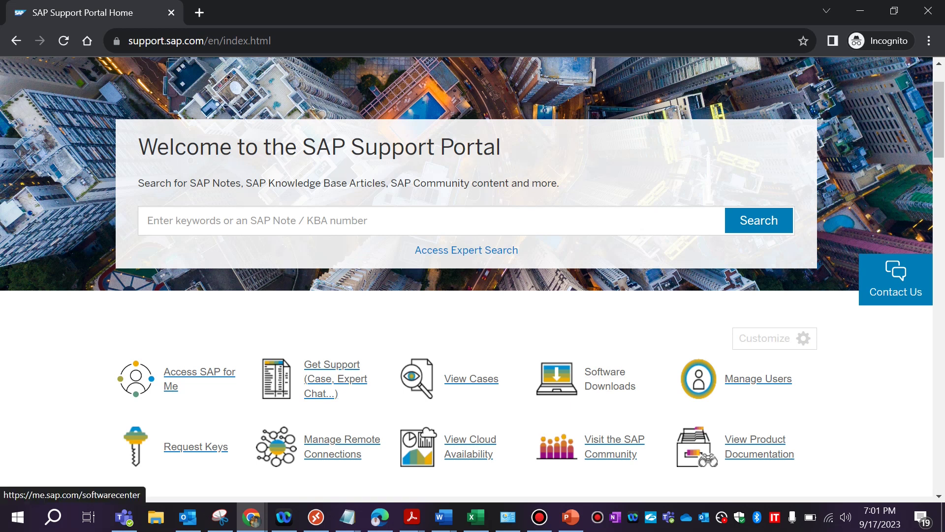
- Open the SAP Software Center's Download Software catalogue in a new tab
{"action": "left_click", "coordinate": [610, 378]}
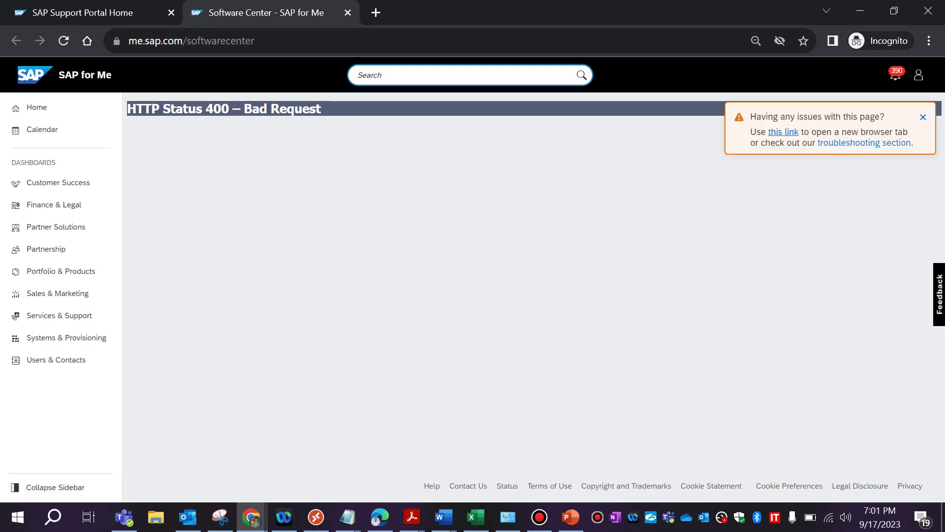
{"action": "left_click", "coordinate": [784, 132]}
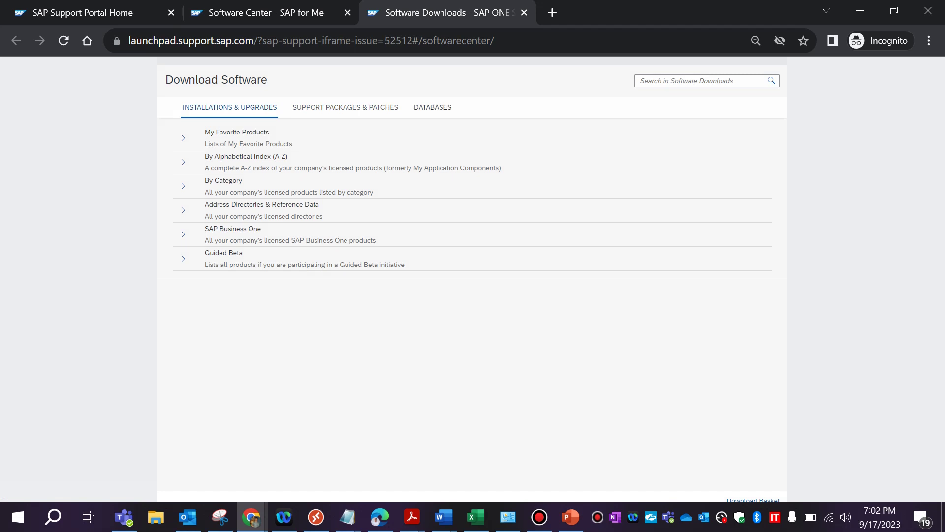
- Search the SAP software downloads for 'SAP GUI'
{"action": "left_click", "coordinate": [345, 107]}
{"action": "key", "text": "Right"}
{"action": "key", "text": "Right"}
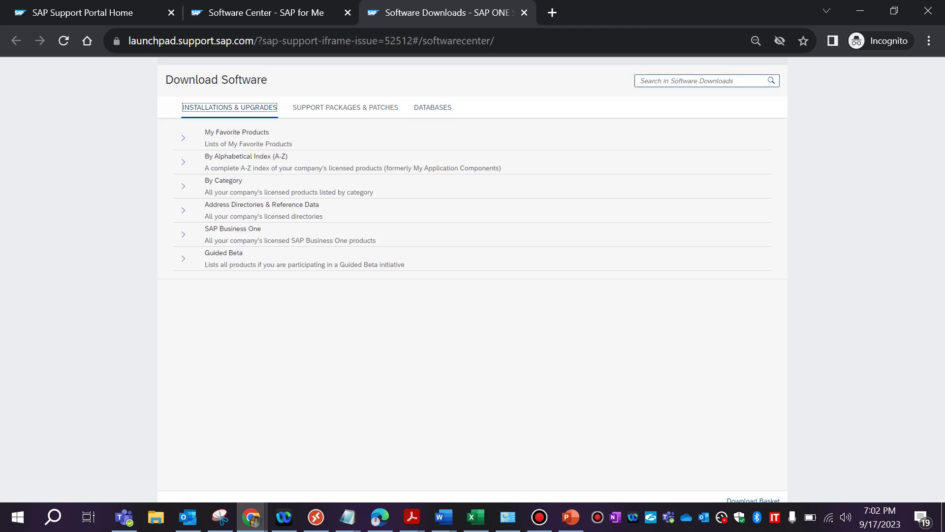
{"action": "left_click", "coordinate": [702, 81]}
{"action": "type", "text": "SAP GUI"}
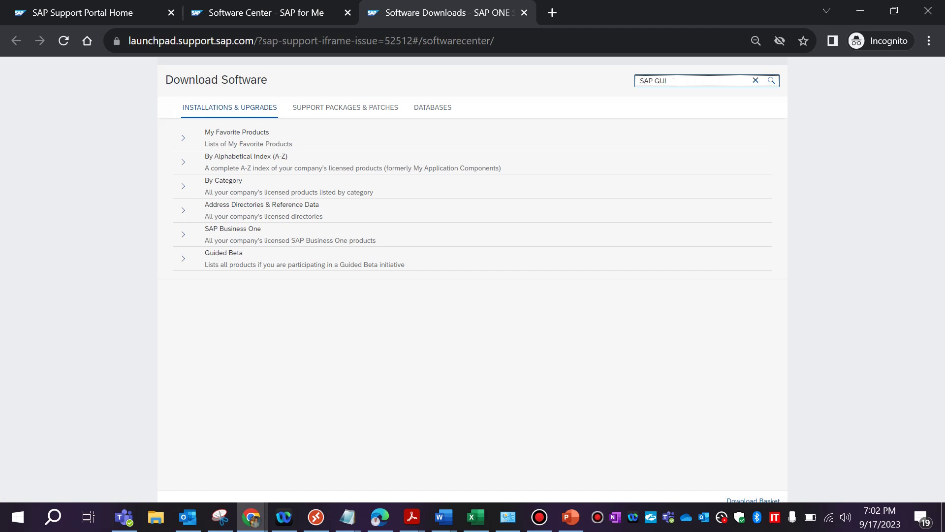
{"action": "key", "text": "Return"}
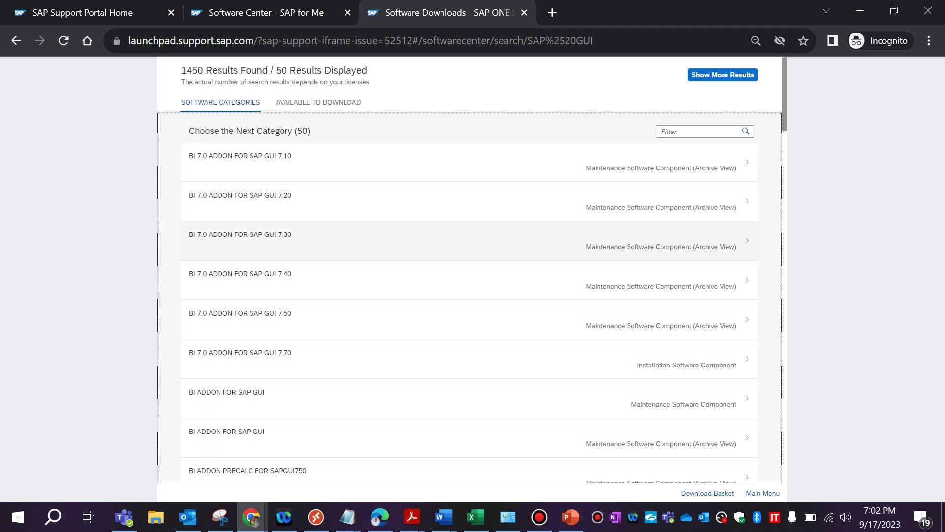
- Scroll the 1450 search results to the SAP GUI FOR WINDOWS categories
{"action": "scroll", "coordinate": [472, 237], "scroll_direction": "down", "scroll_amount": 6}
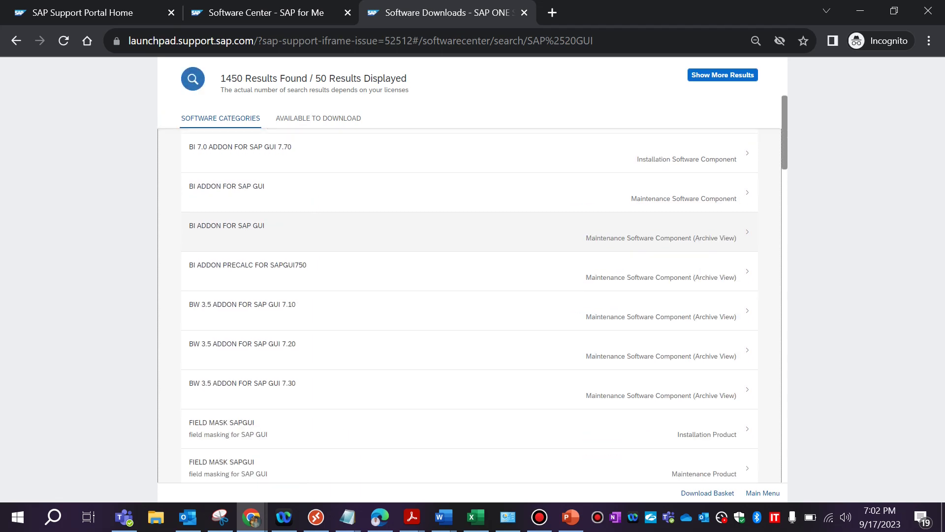
{"action": "scroll", "coordinate": [472, 246], "scroll_direction": "down", "scroll_amount": 12}
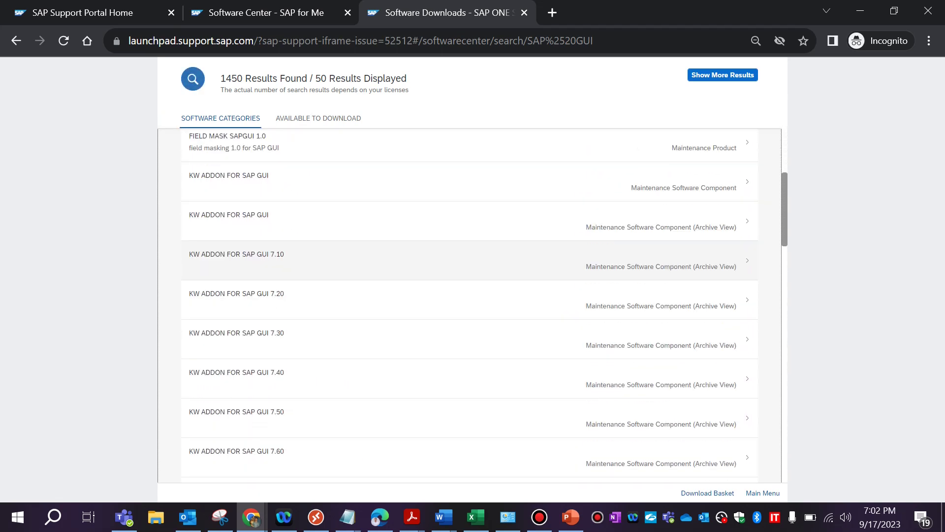
{"action": "scroll", "coordinate": [472, 246], "scroll_direction": "down", "scroll_amount": 3}
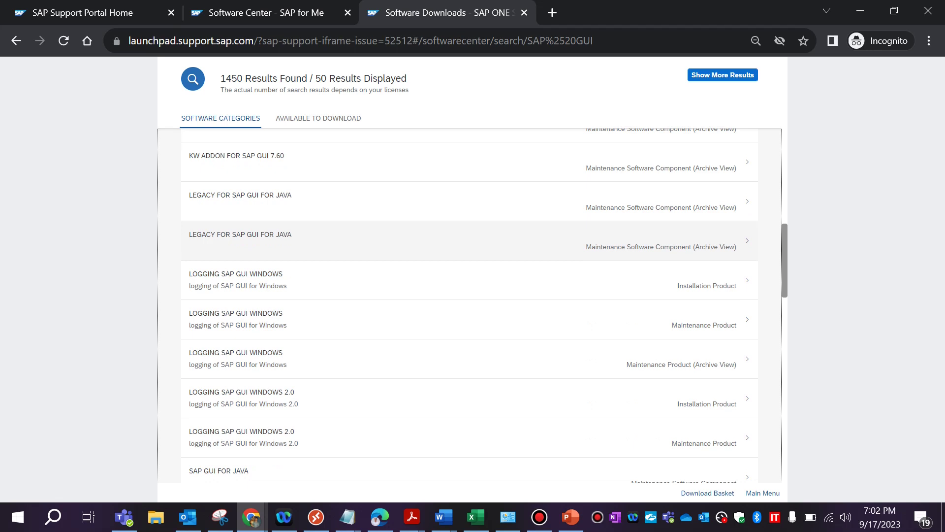
{"action": "scroll", "coordinate": [473, 241], "scroll_direction": "down", "scroll_amount": 10}
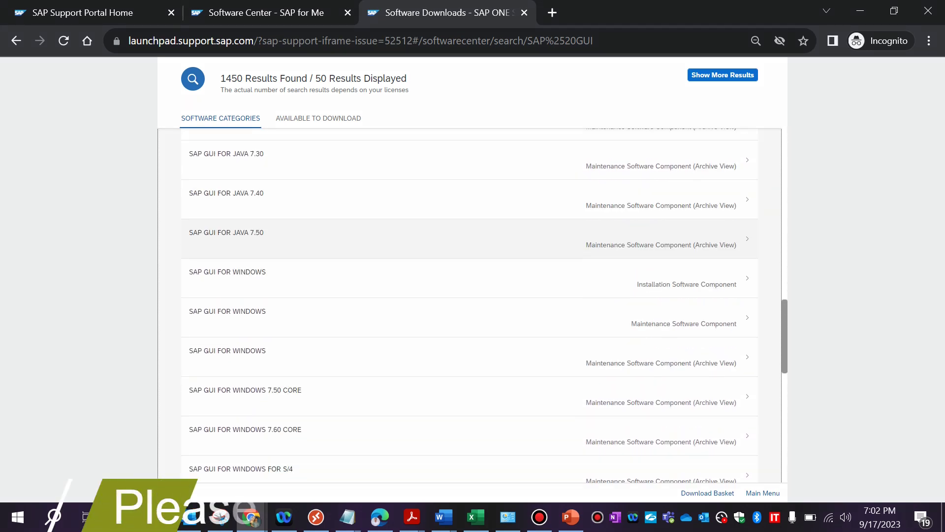
{"action": "scroll", "coordinate": [472, 246], "scroll_direction": "down", "scroll_amount": 5}
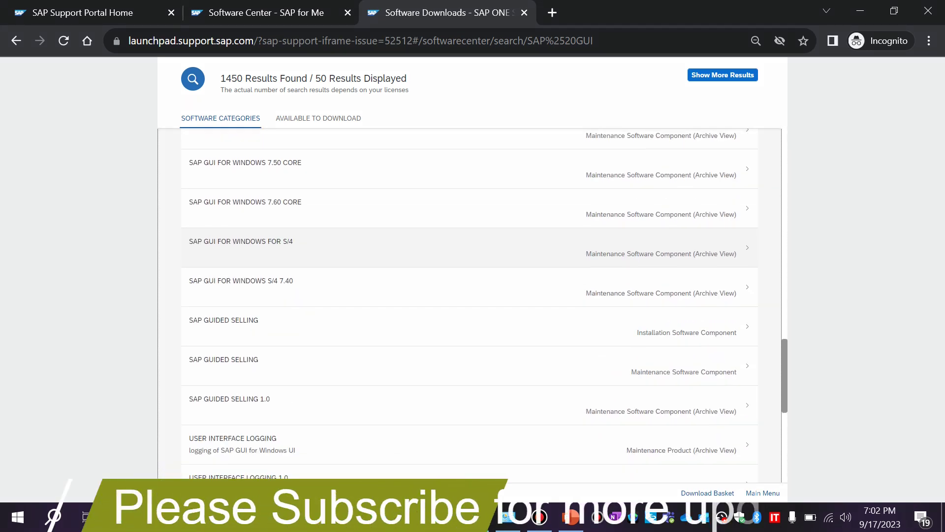
{"action": "scroll", "coordinate": [473, 247], "scroll_direction": "up", "scroll_amount": 3}
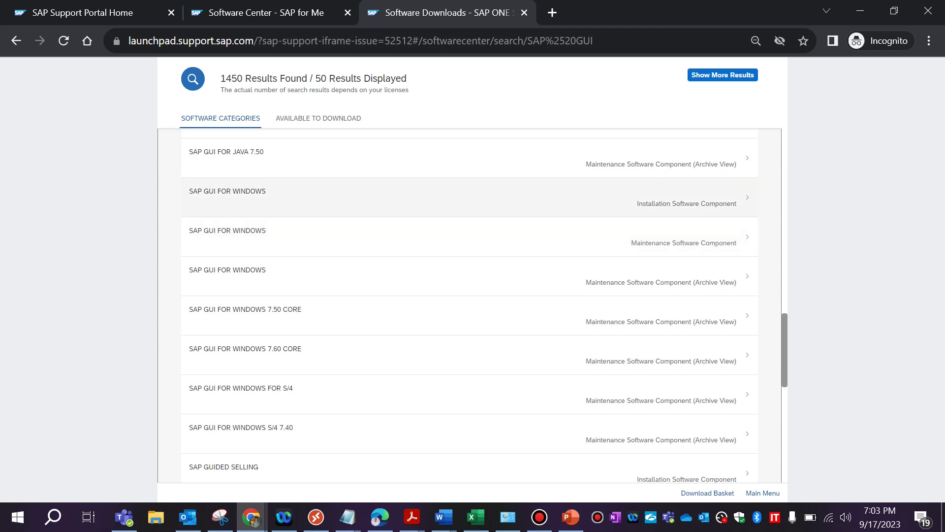
- Download the 50160634_2 installation archive from SAP GUI FOR WINDOWS 8.00 CORE
{"action": "left_click", "coordinate": [227, 192]}
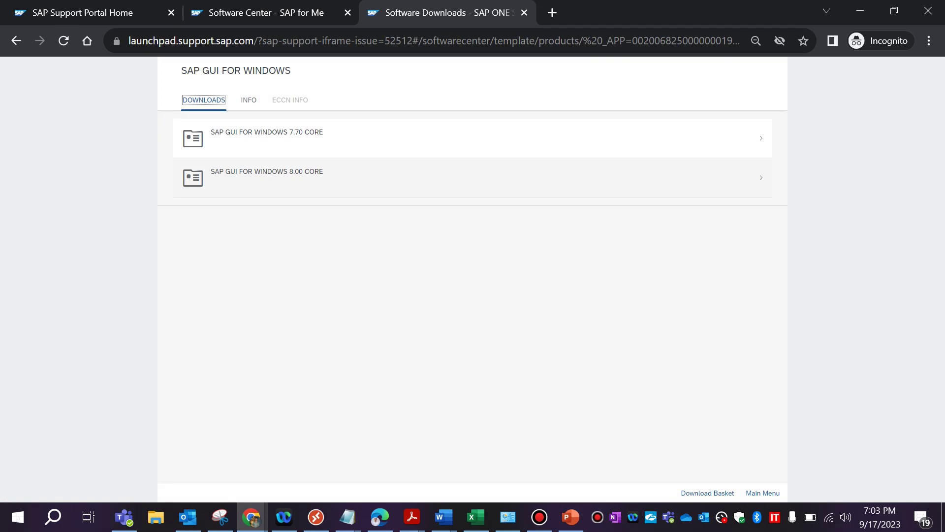
{"action": "left_click", "coordinate": [267, 172]}
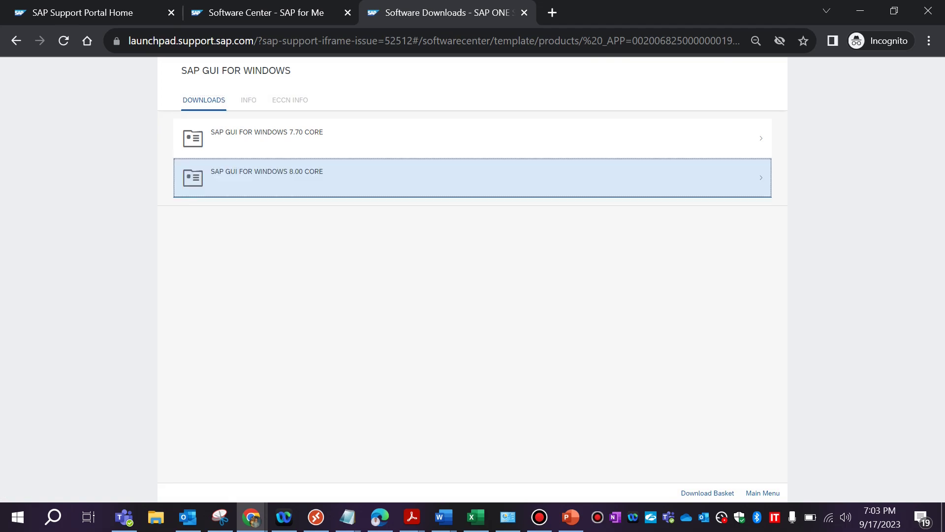
{"action": "key", "text": "Return"}
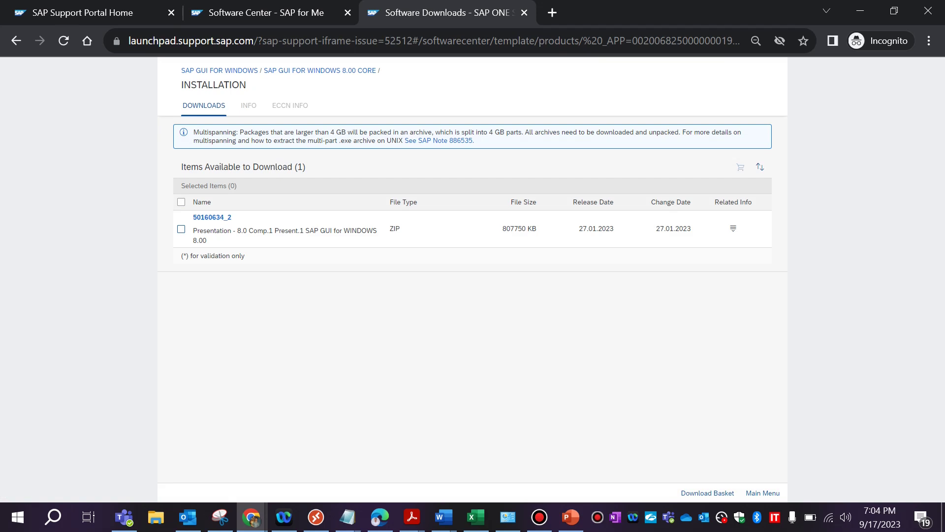
{"action": "left_click", "coordinate": [212, 217]}
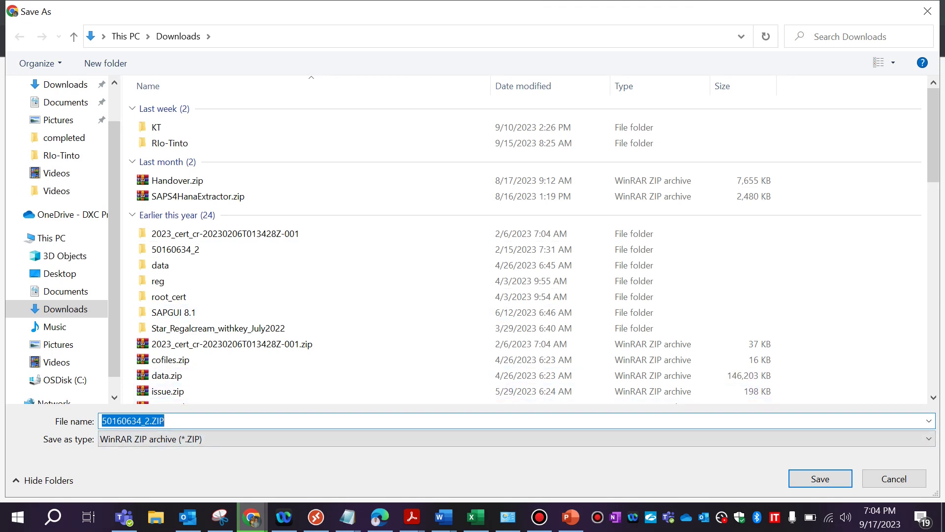
- Save the ZIP archive as SAP_GUI_8 in the Downloads folder
{"action": "type", "text": "SAP"}
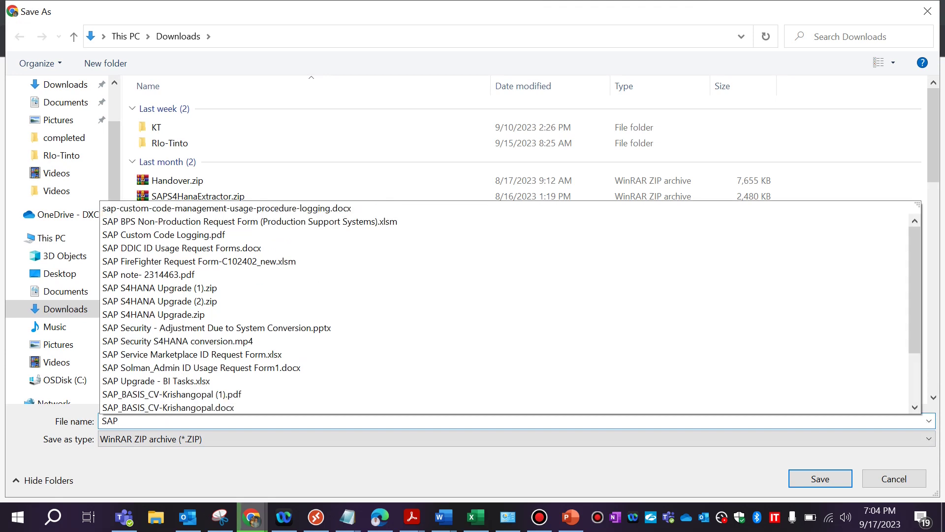
{"action": "type", "text": "_GUI_8"}
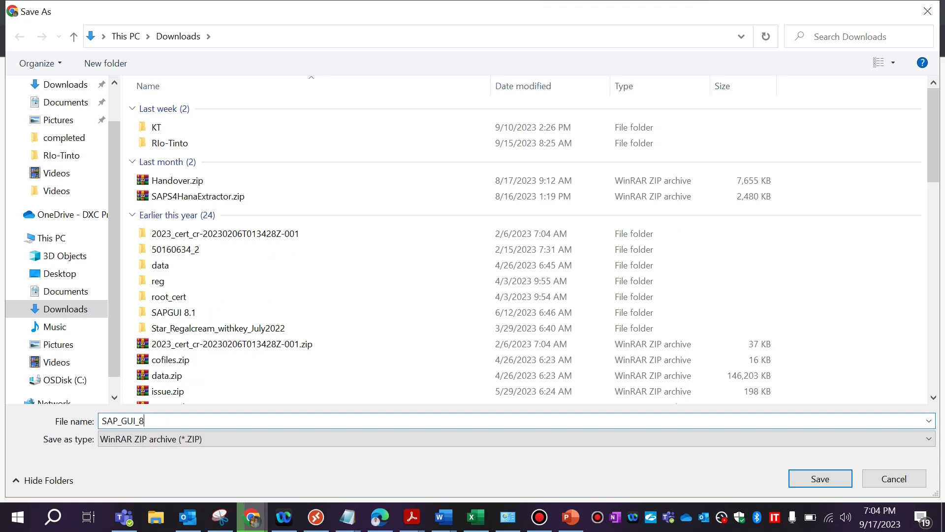
{"action": "scroll", "coordinate": [59, 98], "scroll_direction": "up", "scroll_amount": 1}
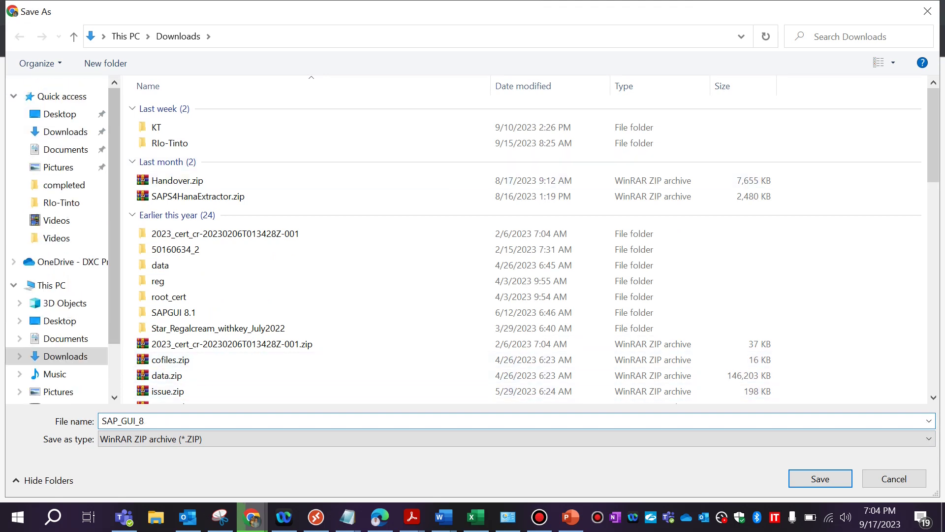
{"action": "left_click", "coordinate": [65, 132]}
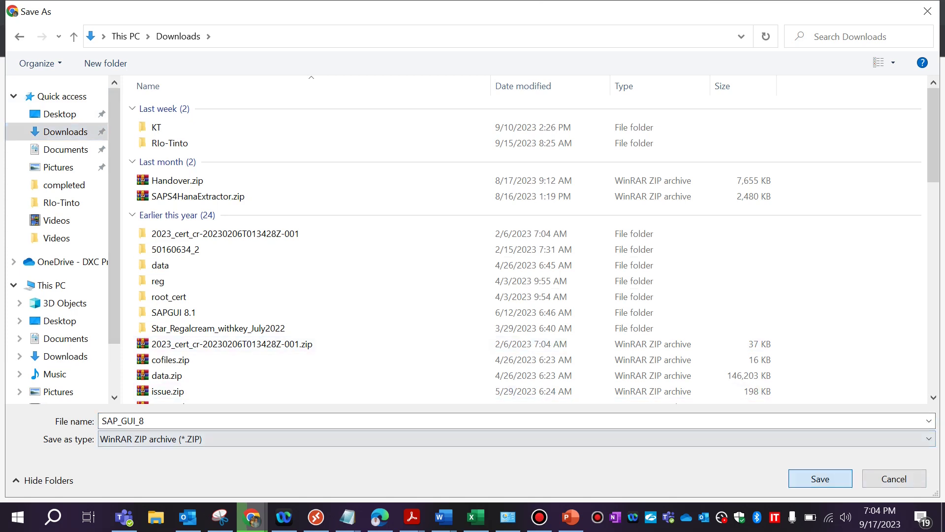
{"action": "left_click", "coordinate": [820, 478]}
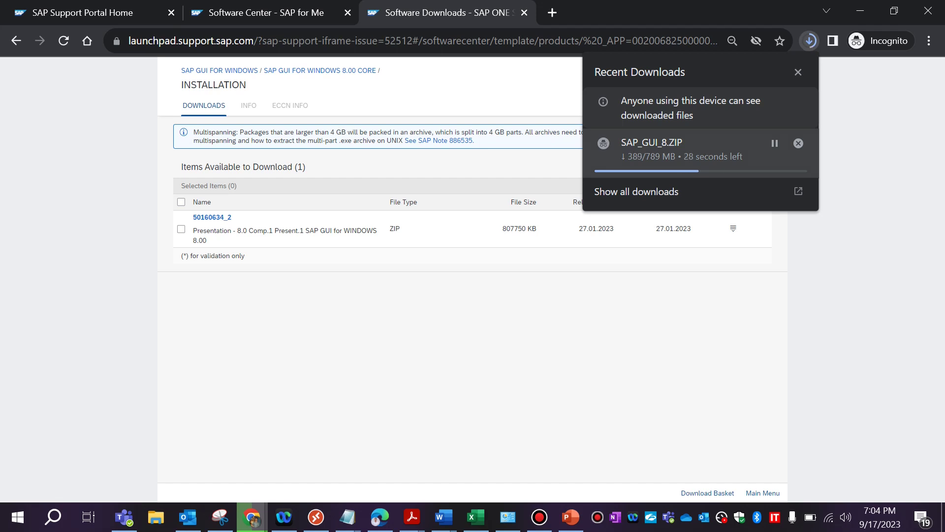
- Show the finished 789 MB SAP_GUI_8.ZIP download in File Explorer
{"action": "left_click", "coordinate": [124, 13]}
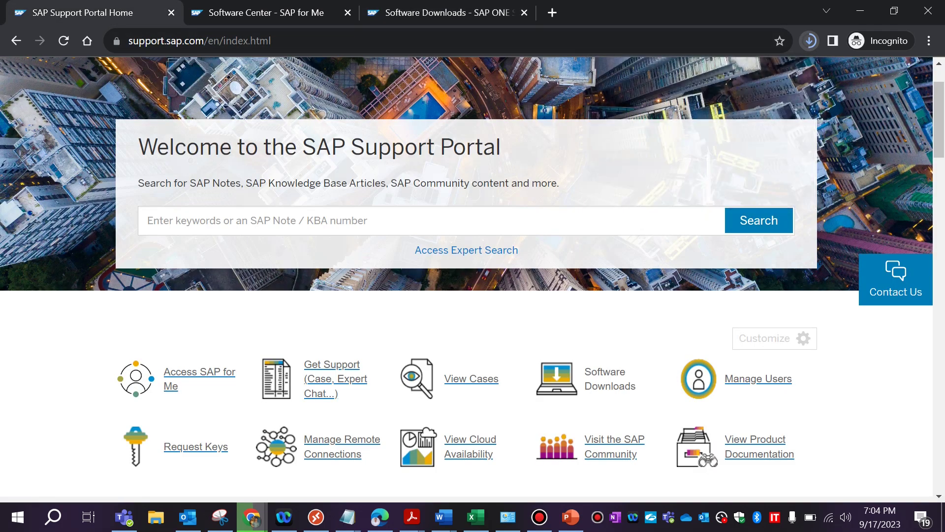
{"action": "scroll", "coordinate": [320, 306], "scroll_direction": "down", "scroll_amount": 1}
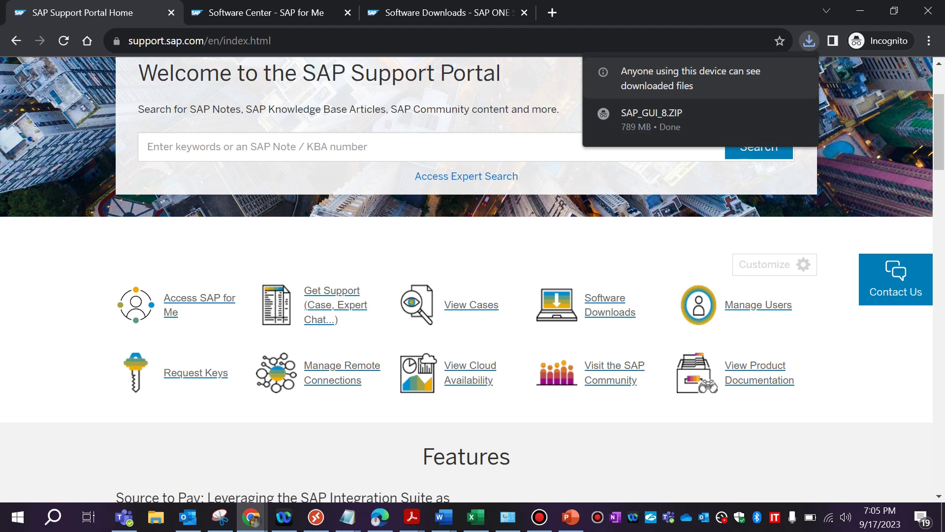
{"action": "left_click", "coordinate": [809, 41]}
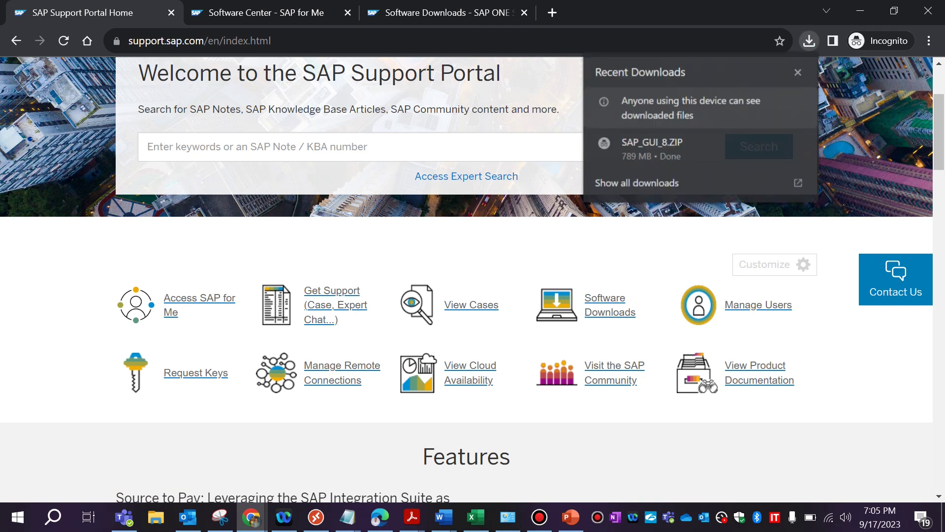
{"action": "left_click", "coordinate": [775, 143]}
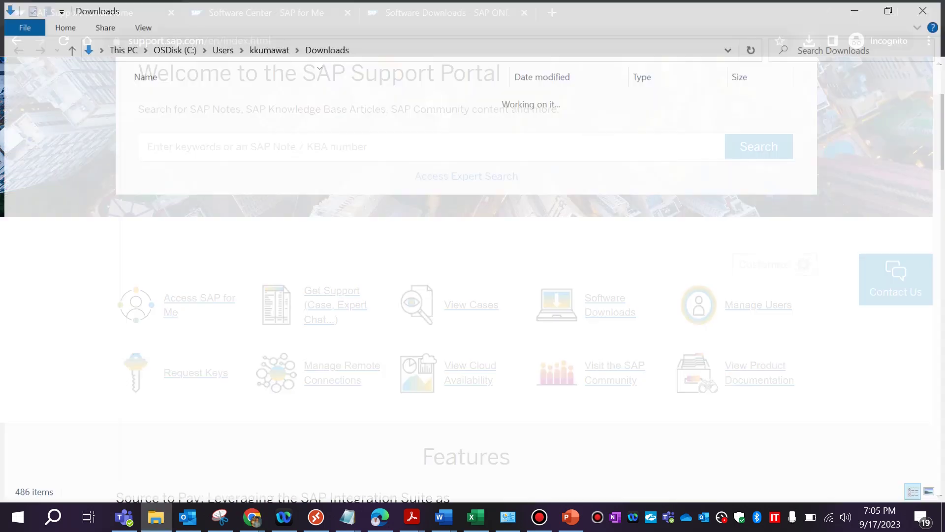
- Extract SAP_GUI_8.ZIP into a SAP_GUI_8 folder in Downloads
{"action": "right_click", "coordinate": [158, 116]}
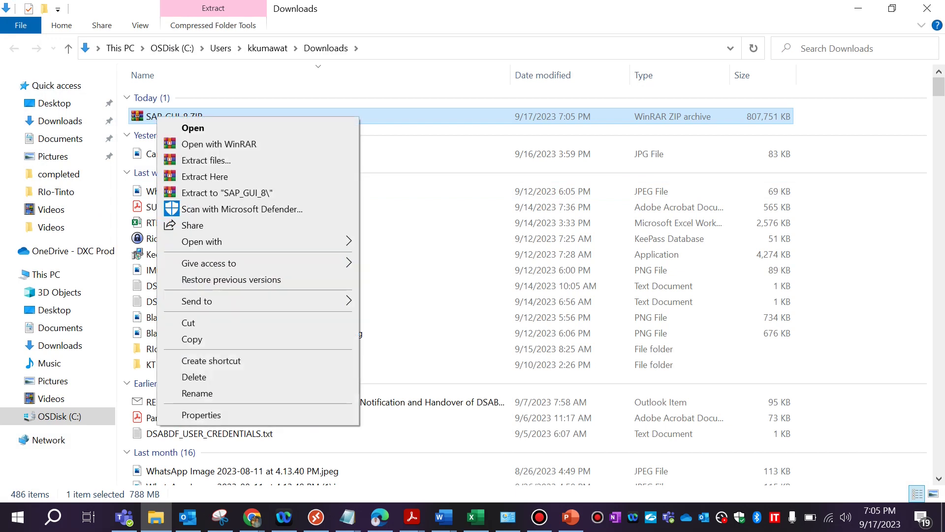
{"action": "left_click", "coordinate": [226, 192]}
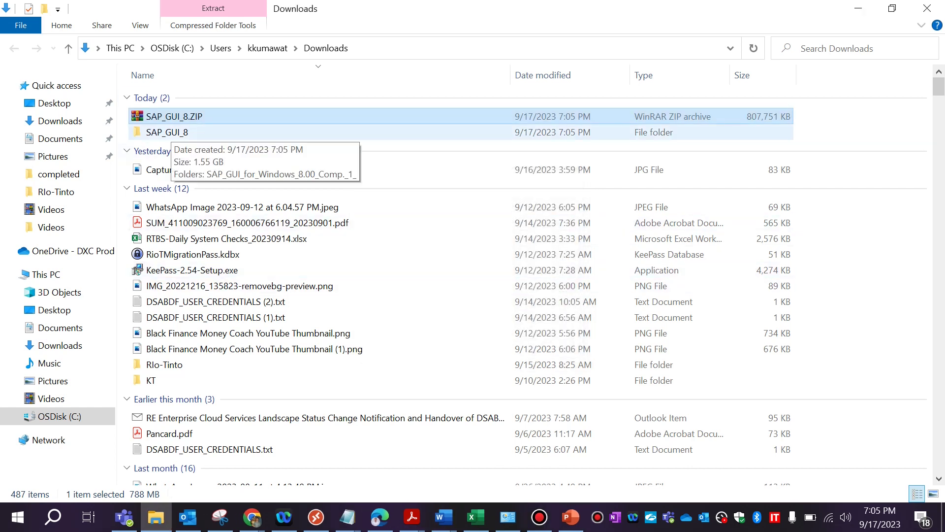
- Navigate to SAP_GUI_8\...\PRES1\GUI\Windows\Win64 and launch SapGui64Setup.exe
{"action": "double_click", "coordinate": [168, 131]}
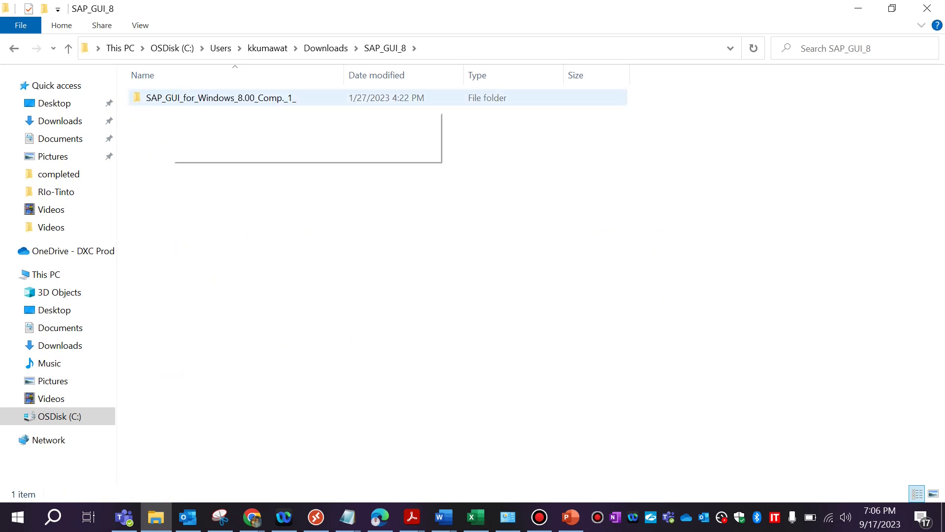
{"action": "double_click", "coordinate": [167, 99]}
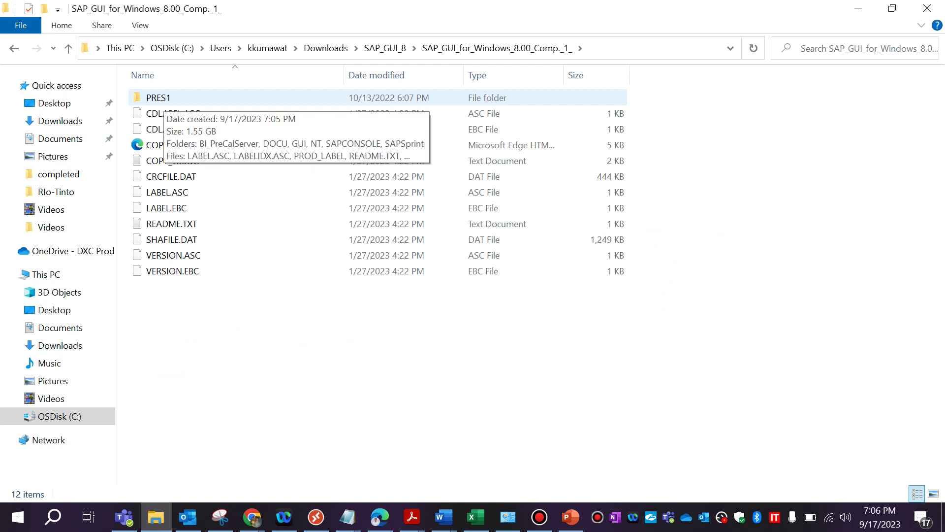
{"action": "double_click", "coordinate": [164, 98]}
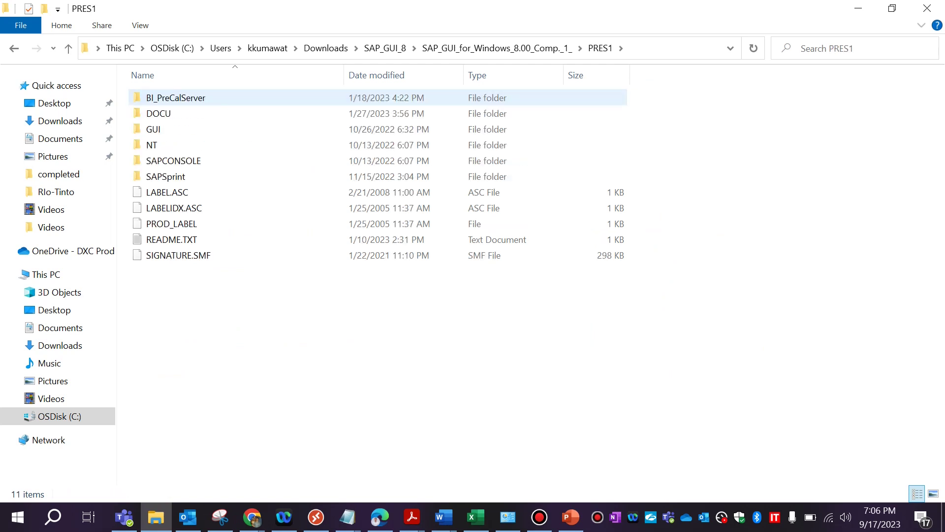
{"action": "double_click", "coordinate": [154, 129]}
{"action": "double_click", "coordinate": [165, 97]}
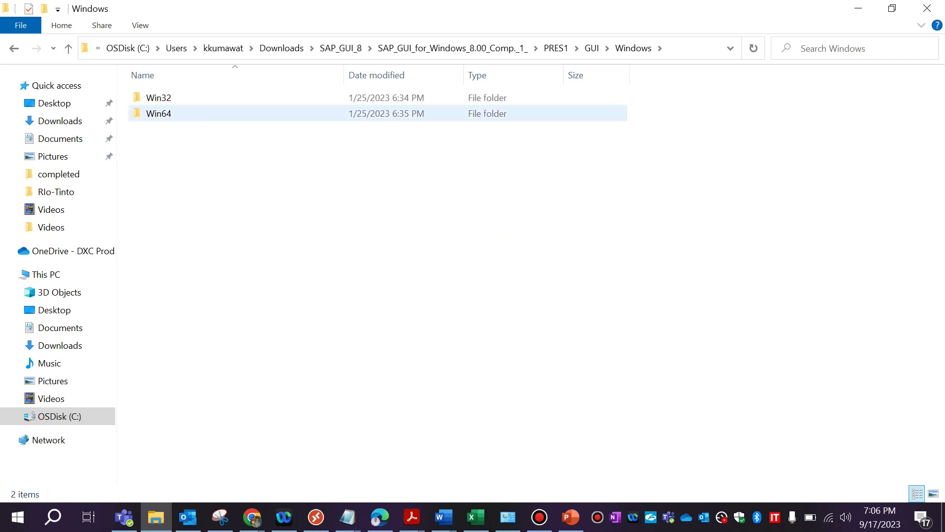
{"action": "double_click", "coordinate": [162, 114]}
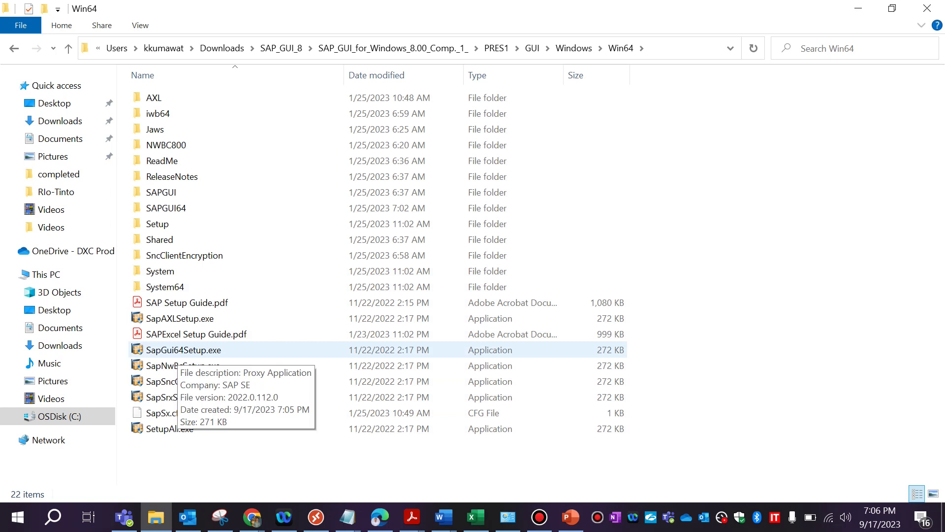
{"action": "left_click", "coordinate": [178, 350]}
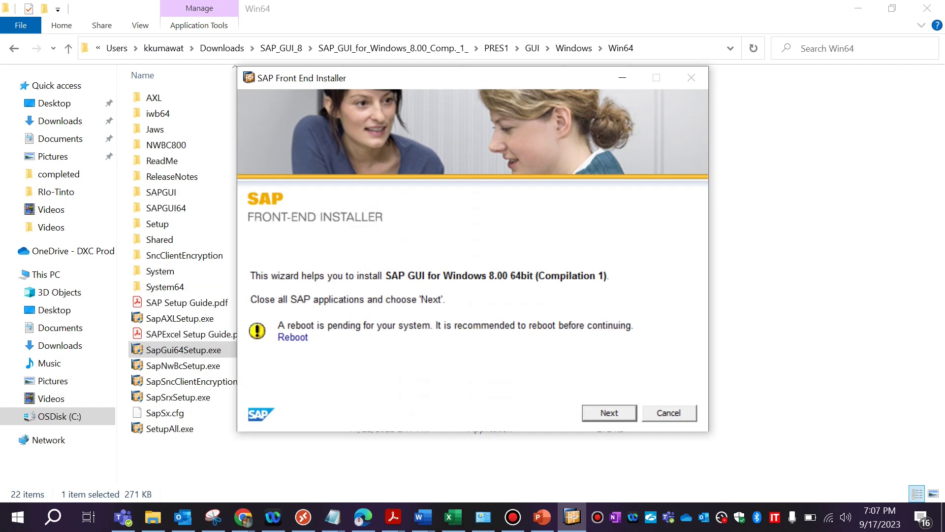
- Select SAP GUI for Windows 8.00 64bit with GUI Suite, R/3 and SCM Add-Ons
{"action": "key", "text": "Return"}
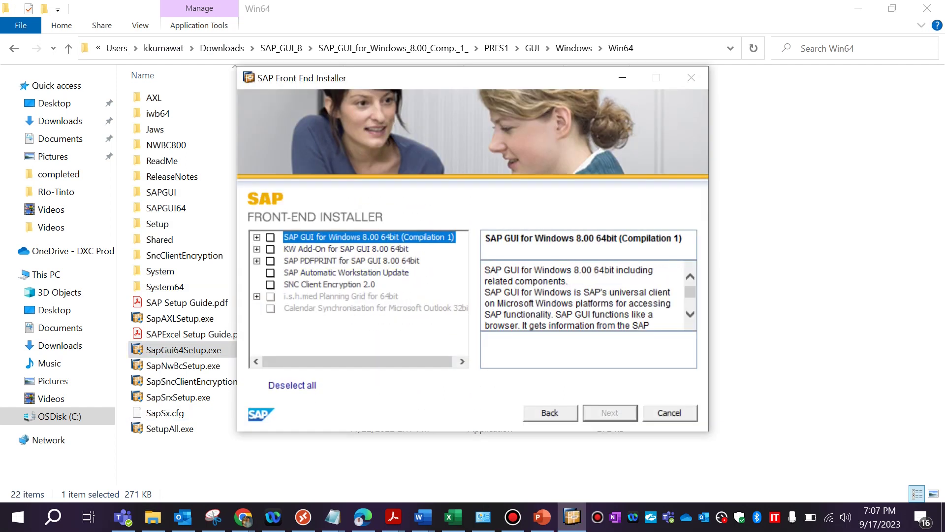
{"action": "key", "text": "space"}
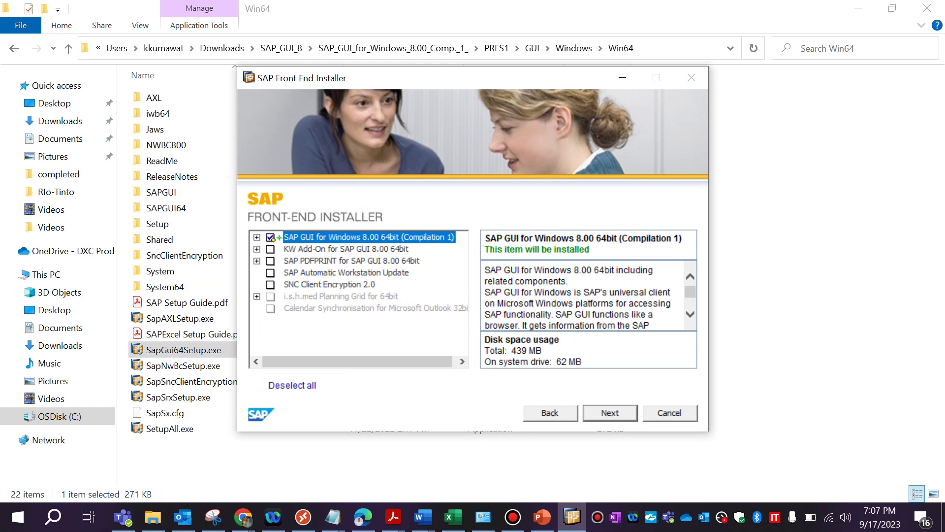
{"action": "key", "text": "Right"}
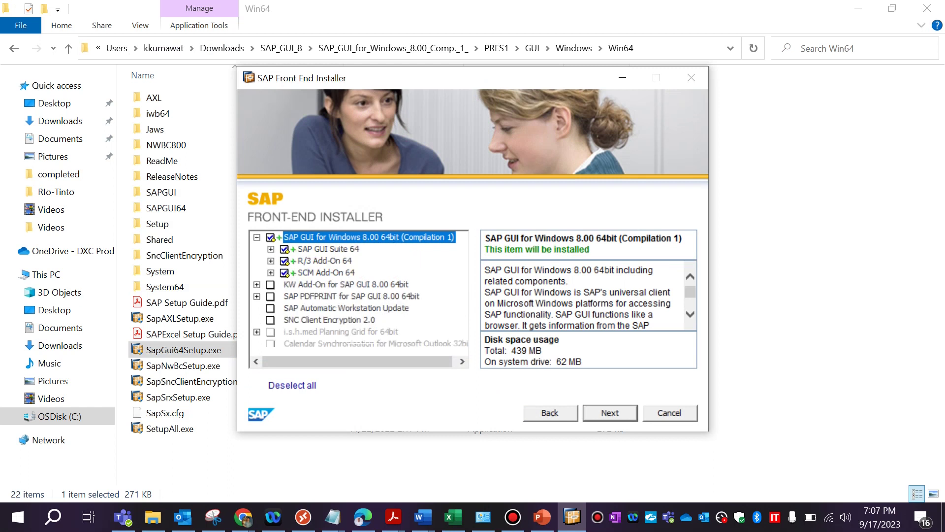
{"action": "key", "text": "Down"}
{"action": "key", "text": "Down"}
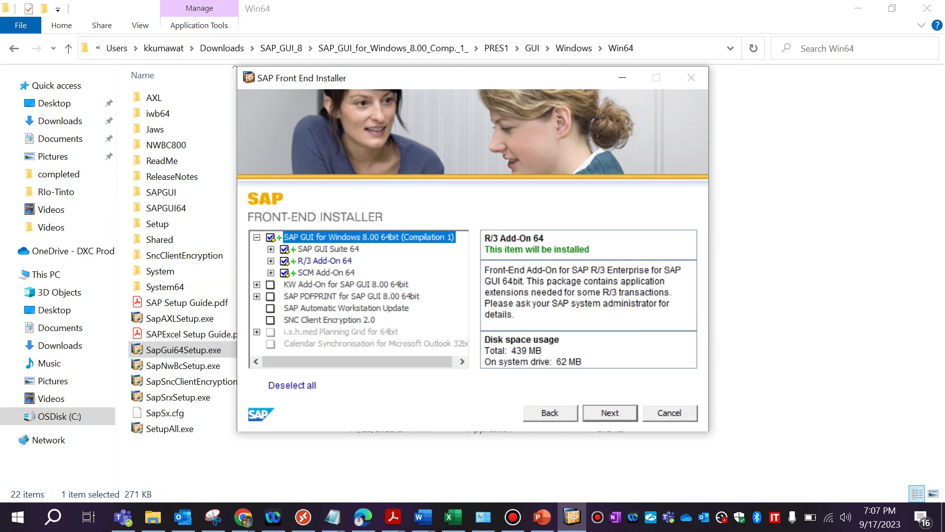
{"action": "key", "text": "Down"}
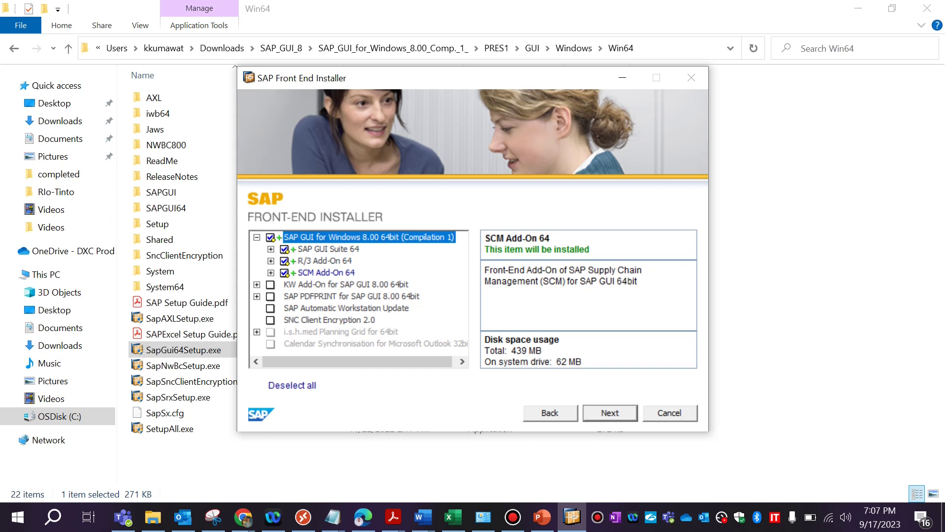
{"action": "key", "text": "space"}
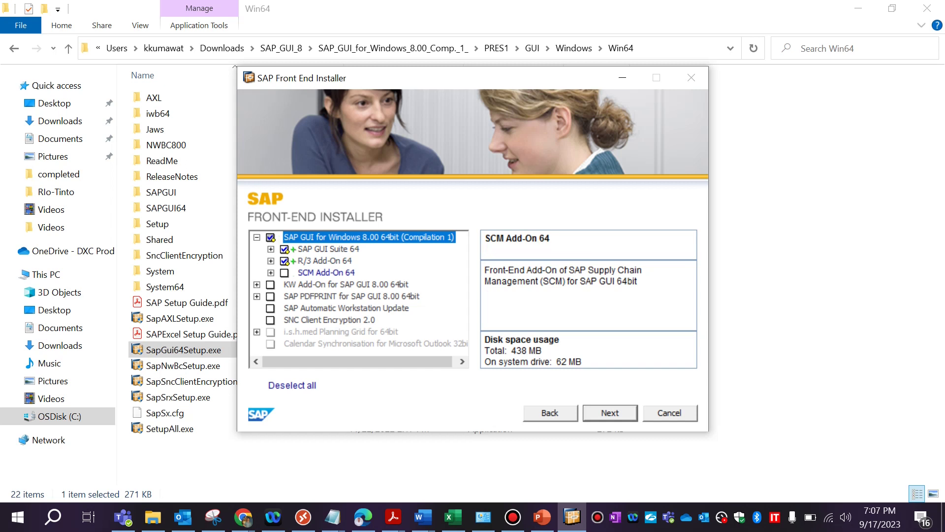
{"action": "key", "text": "space"}
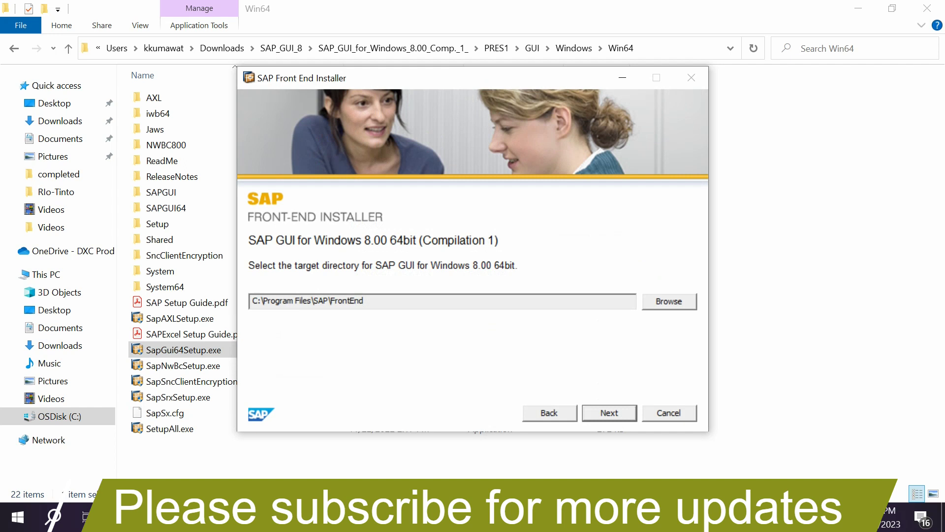
- Install SAP GUI into the default C:\Program Files\SAP\FrontEnd directory
{"action": "key", "text": "Return"}
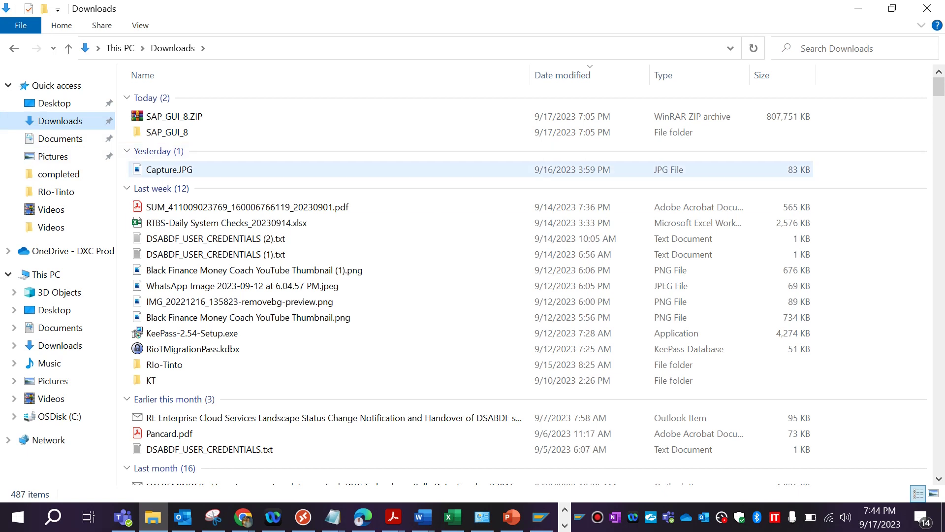
- Search the Start menu for 'sap' and launch SAP Logon 64
{"action": "left_click", "coordinate": [18, 517]}
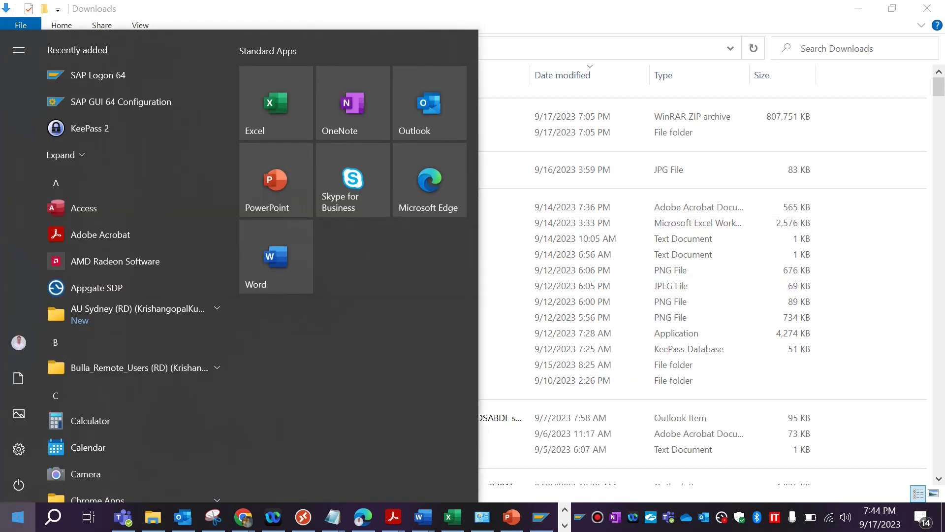
{"action": "type", "text": "sap"}
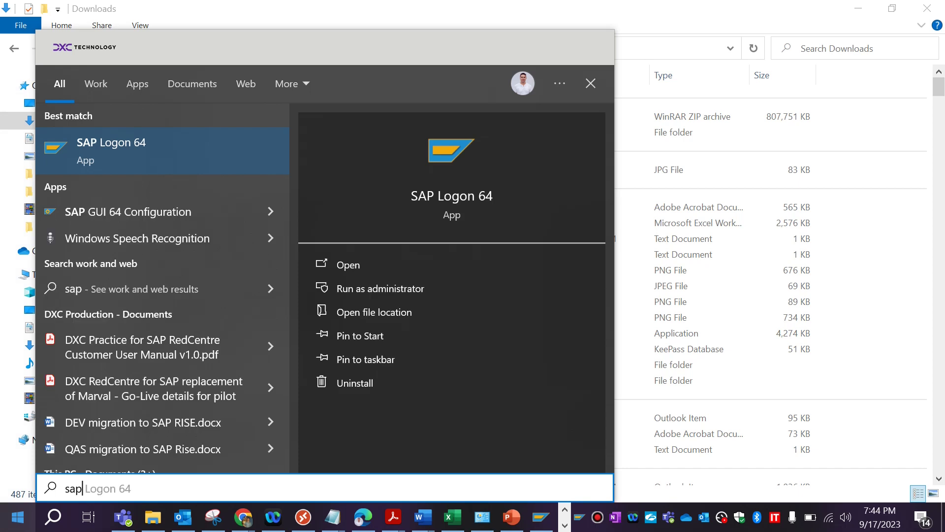
{"action": "left_click", "coordinate": [111, 151]}
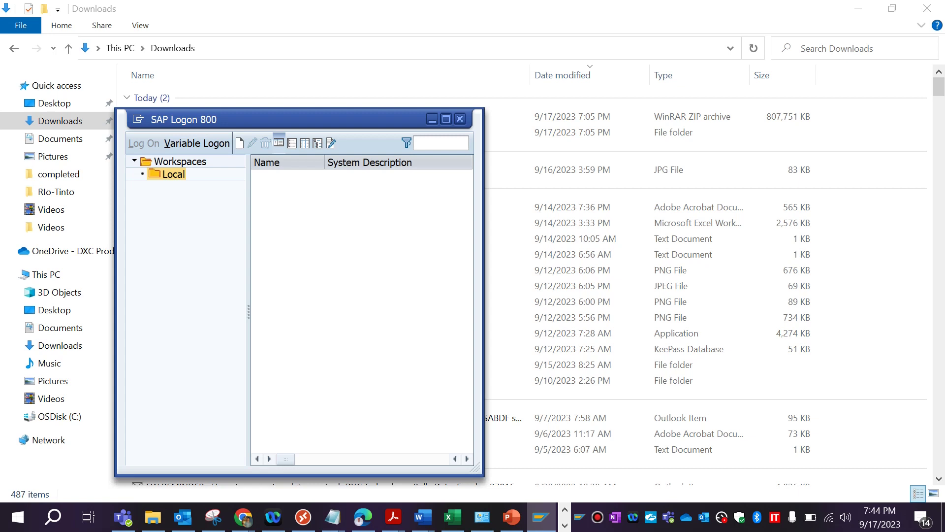
- Show About SAP Logon from the window menu to confirm the release 800 64-bit version
{"action": "key", "text": "alt+space"}
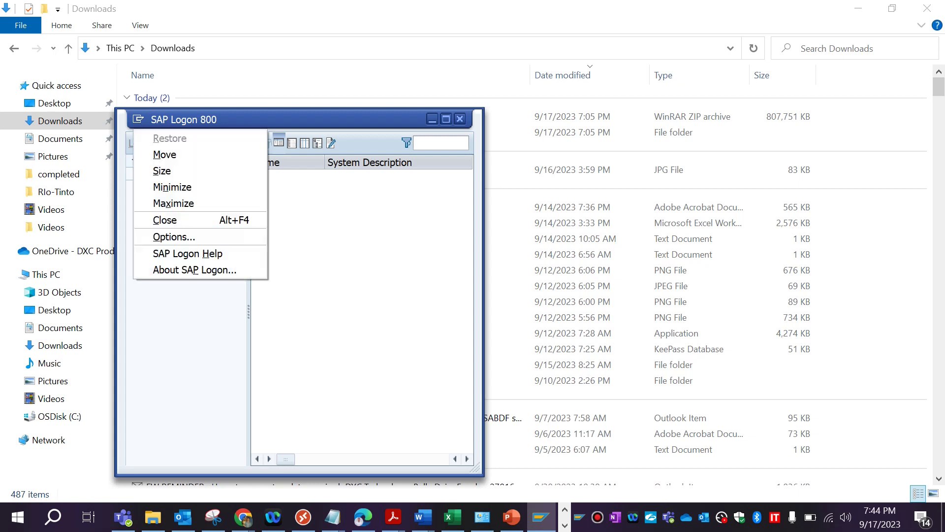
{"action": "left_click", "coordinate": [195, 270]}
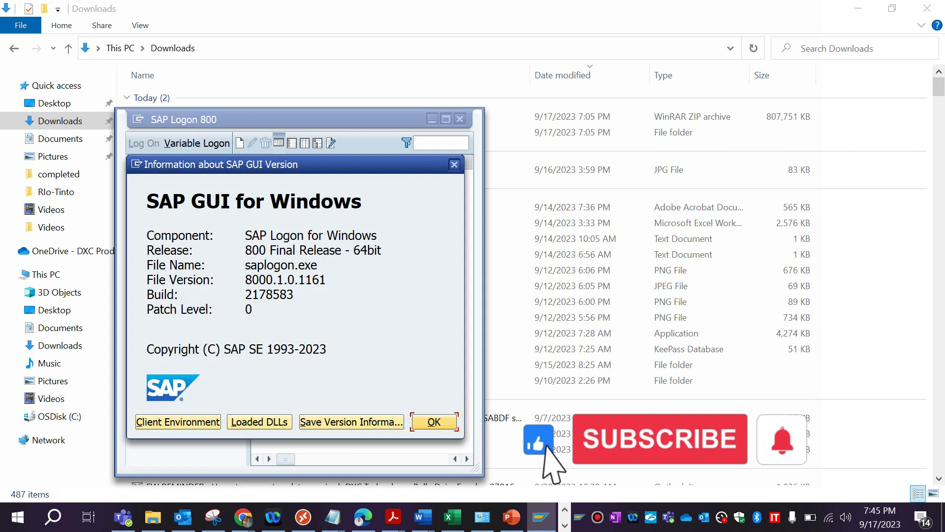
- Dismiss the Information about SAP GUI Version dialog with Enter
{"action": "key", "text": "Return"}
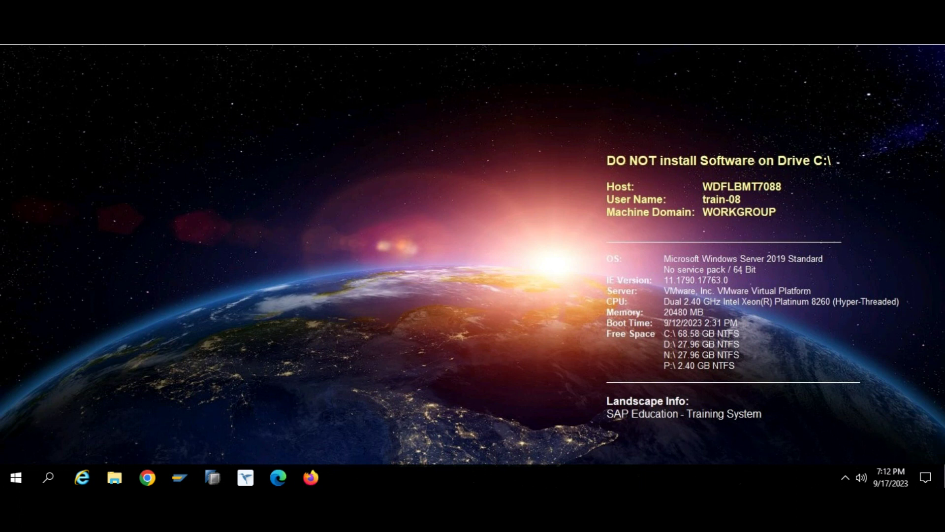
- Launch SAP Logon via a 'sap' Start search, select the Local workspace and expand the New entry options
{"action": "key", "text": "super"}
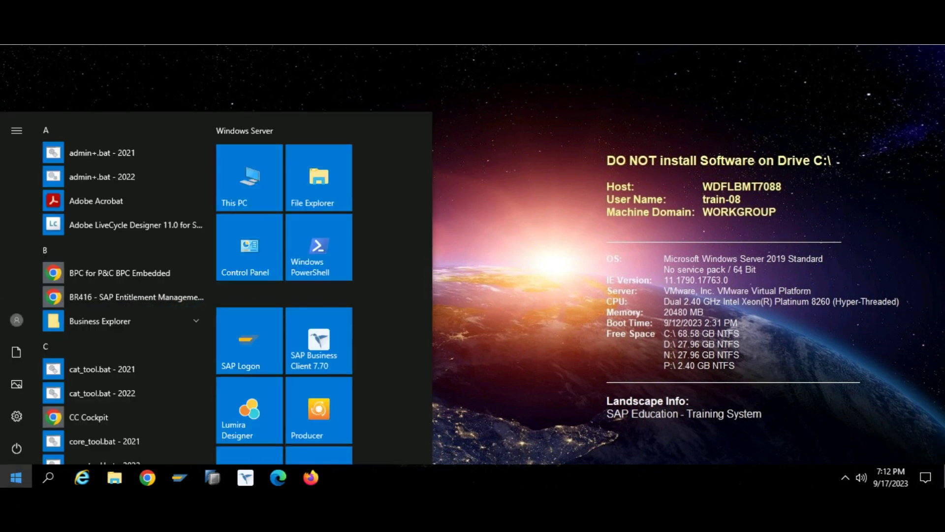
{"action": "type", "text": "sap"}
{"action": "key", "text": "Return"}
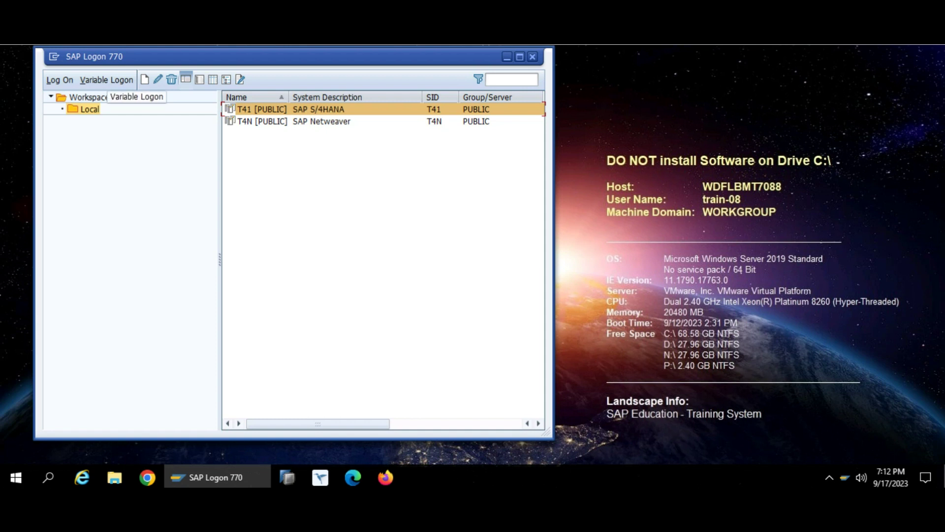
{"action": "left_click", "coordinate": [90, 109]}
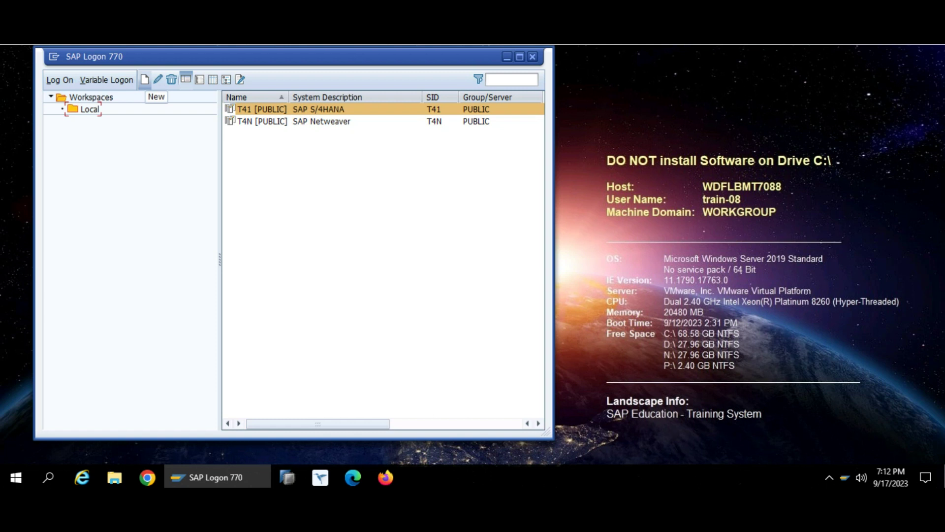
{"action": "left_click", "coordinate": [145, 79]}
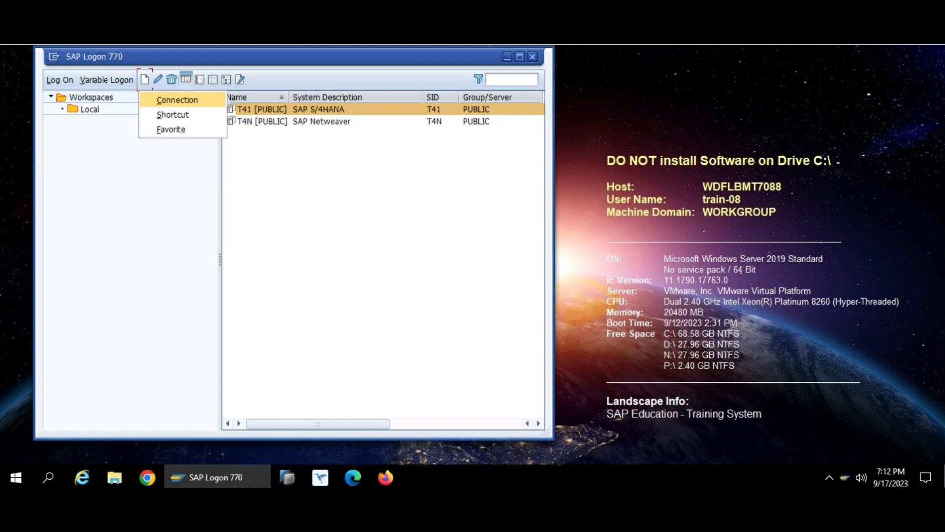
- Start a new user-specified system connection and describe it as 'Test System'
{"action": "left_click", "coordinate": [178, 100]}
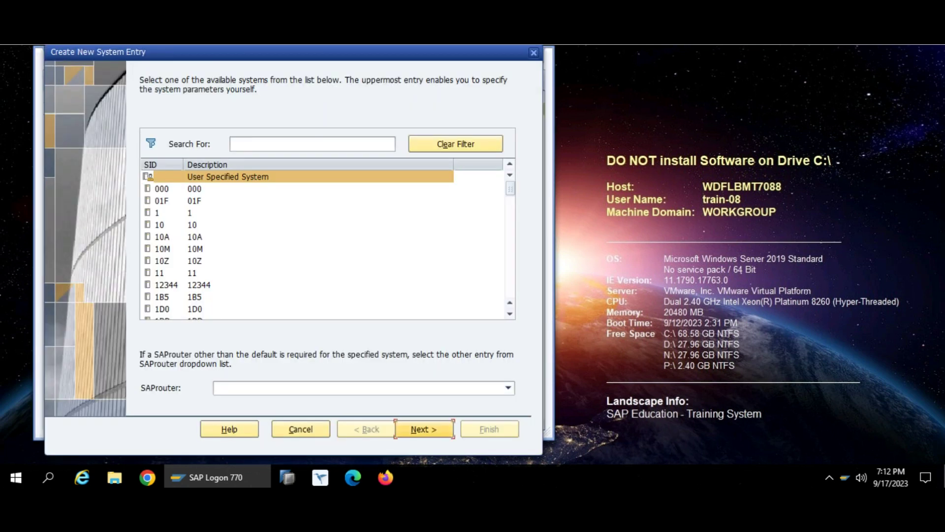
{"action": "left_click", "coordinate": [425, 429]}
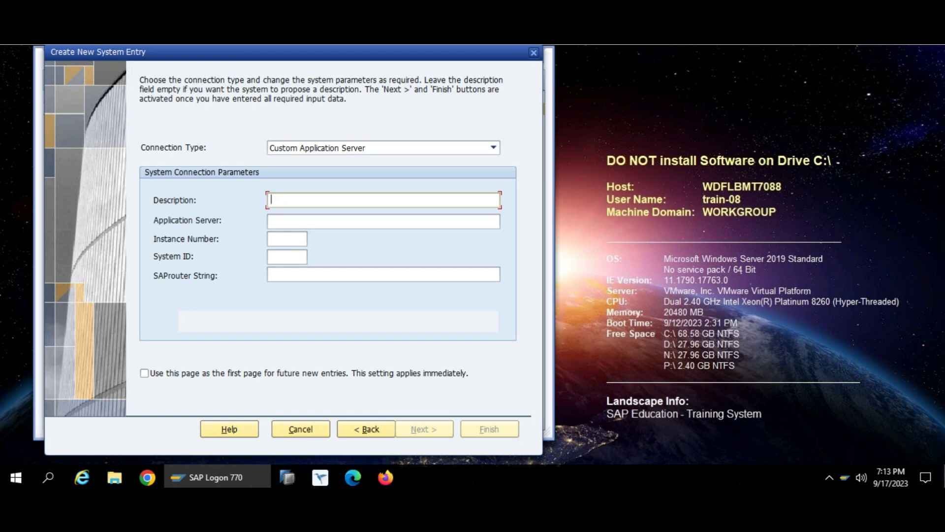
{"action": "type", "text": "Test System"}
- Try several System ID values, leaving the provisional ID 12
{"action": "left_click", "coordinate": [287, 256]}
{"action": "type", "text": "CP"}
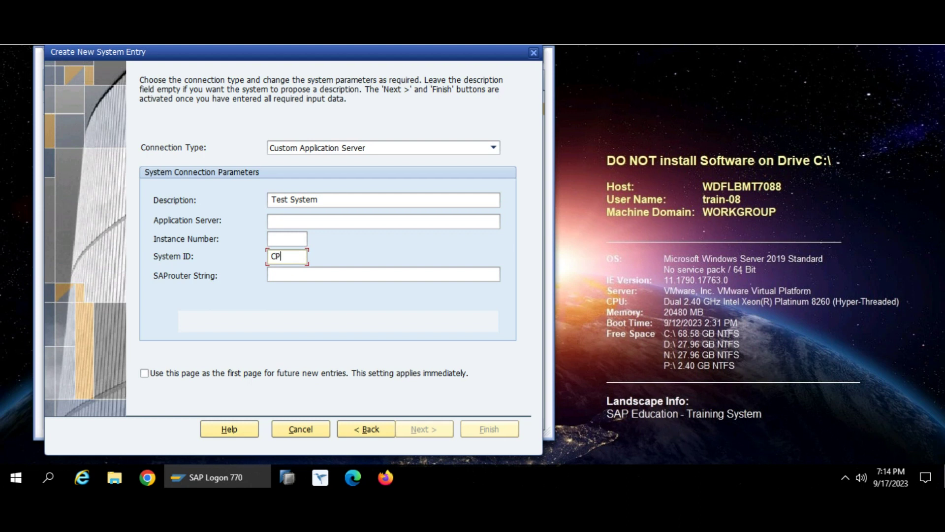
{"action": "type", "text": "I"}
{"action": "key", "text": "BackSpace"}
{"action": "key", "text": "BackSpace"}
{"action": "key", "text": "BackSpace"}
{"action": "type", "text": "RPQ"}
{"action": "key", "text": "BackSpace"}
{"action": "key", "text": "BackSpace"}
{"action": "key", "text": "BackSpace"}
{"action": "type", "text": "CCE"}
{"action": "key", "text": "BackSpace"}
{"action": "key", "text": "BackSpace"}
{"action": "type", "text": "1P"}
{"action": "key", "text": "BackSpace"}
{"action": "key", "text": "BackSpace"}
{"action": "key", "text": "BackSpace"}
{"action": "type", "text": "123"}
{"action": "key", "text": "BackSpace"}
{"action": "key", "text": "BackSpace"}
{"action": "key", "text": "BackSpace"}
- Fill in System ID T41, application server wdflbmt2261 and instance number 00
{"action": "left_click", "coordinate": [296, 222]}
{"action": "left_click", "coordinate": [287, 239]}
{"action": "left_click", "coordinate": [287, 256]}
{"action": "type", "text": "T41"}
{"action": "left_click", "coordinate": [295, 221]}
{"action": "type", "text": "wdflbmt2261"}
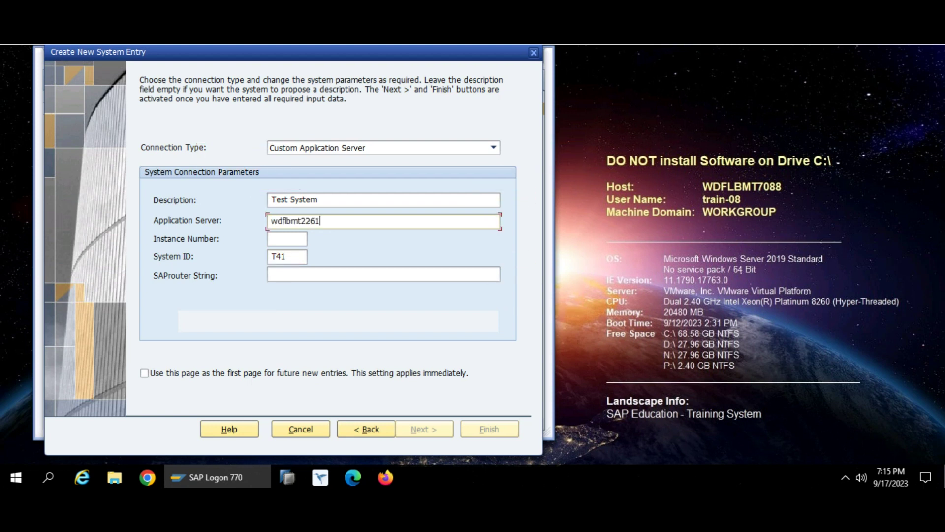
{"action": "key", "text": "shift+Left"}
{"action": "key", "text": "shift+Left"}
{"action": "key", "text": "shift+Left"}
{"action": "key", "text": "shift+Left"}
{"action": "key", "text": "shift+Left"}
{"action": "key", "text": "shift+Left"}
{"action": "key", "text": "shift+Left"}
{"action": "key", "text": "shift+Left"}
{"action": "key", "text": "shift+Left"}
{"action": "key", "text": "shift+Left"}
{"action": "key", "text": "shift+Left"}
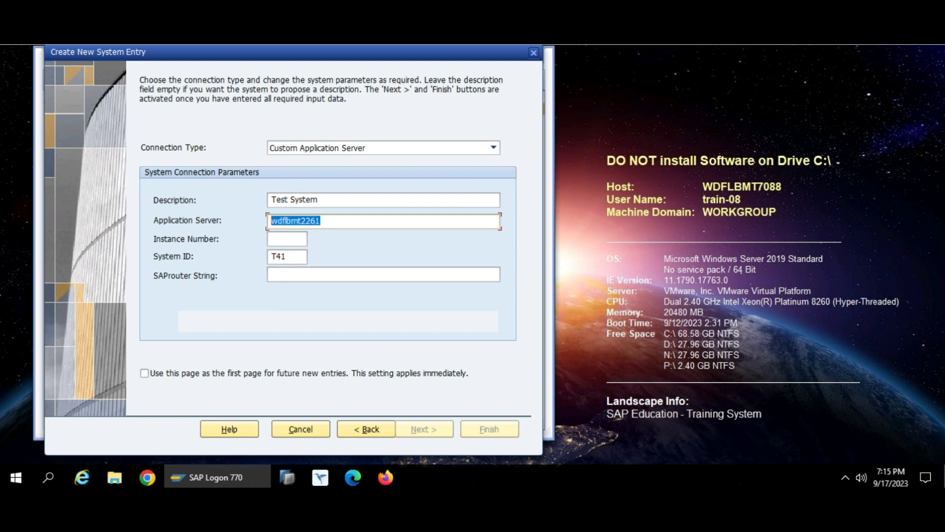
{"action": "left_click", "coordinate": [321, 221]}
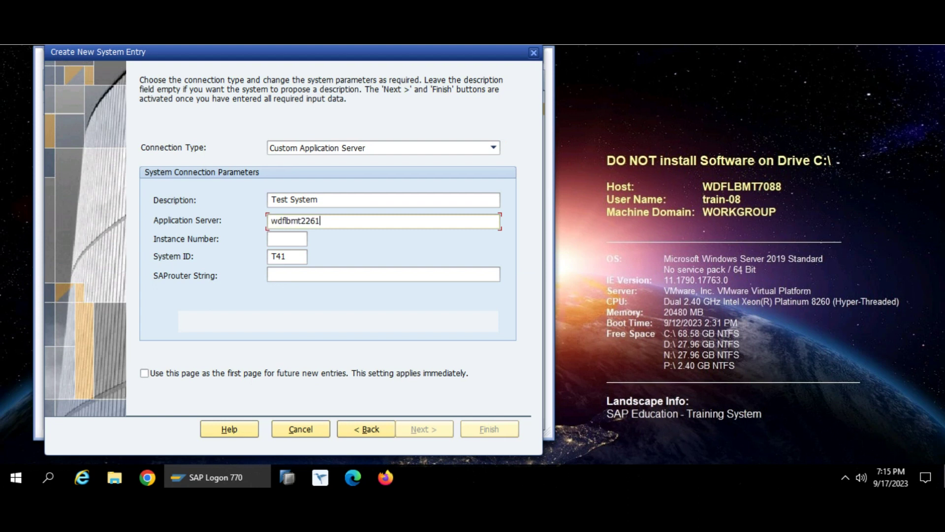
{"action": "left_click", "coordinate": [287, 256]}
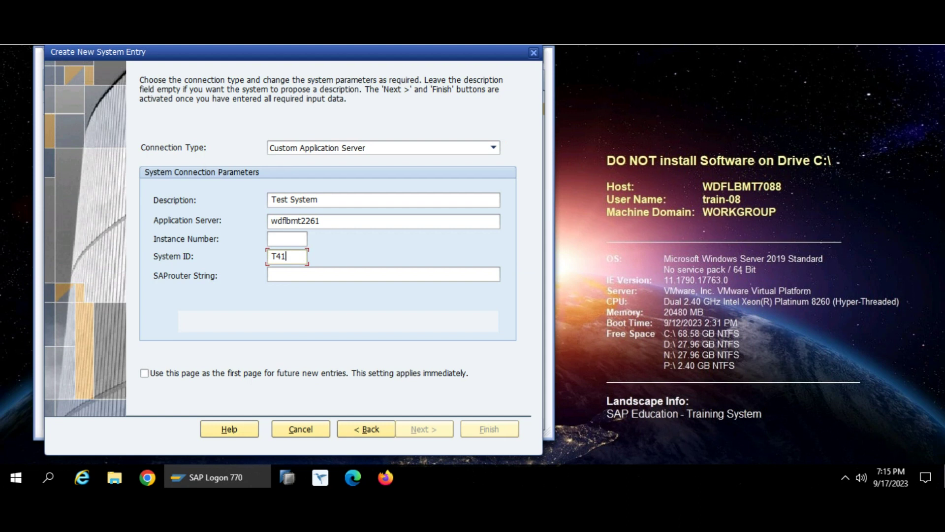
{"action": "left_click_drag", "start_coordinate": [286, 256], "coordinate": [270, 257]}
{"action": "left_click", "coordinate": [287, 239]}
{"action": "type", "text": "00"}
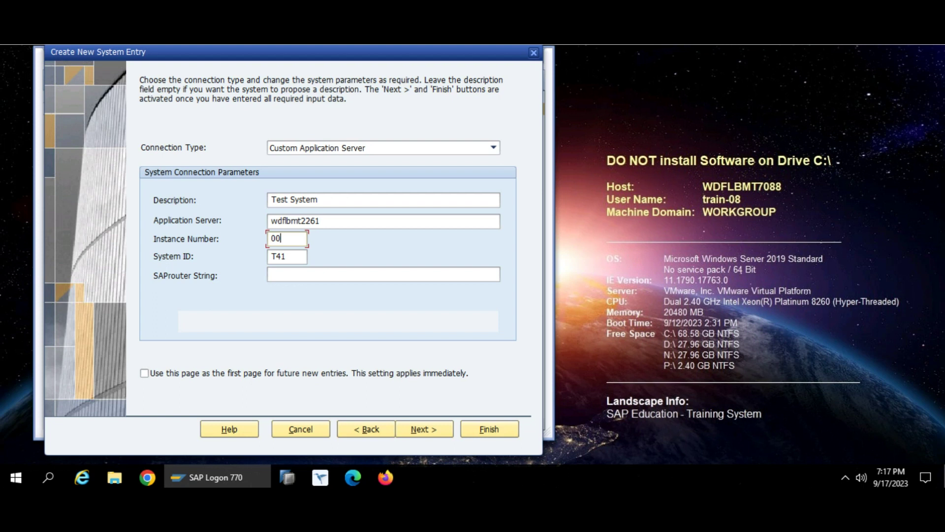
- Confirm instance number 00 after trying 99 and save the Test System entry
{"action": "key", "text": "BackSpace"}
{"action": "key", "text": "BackSpace"}
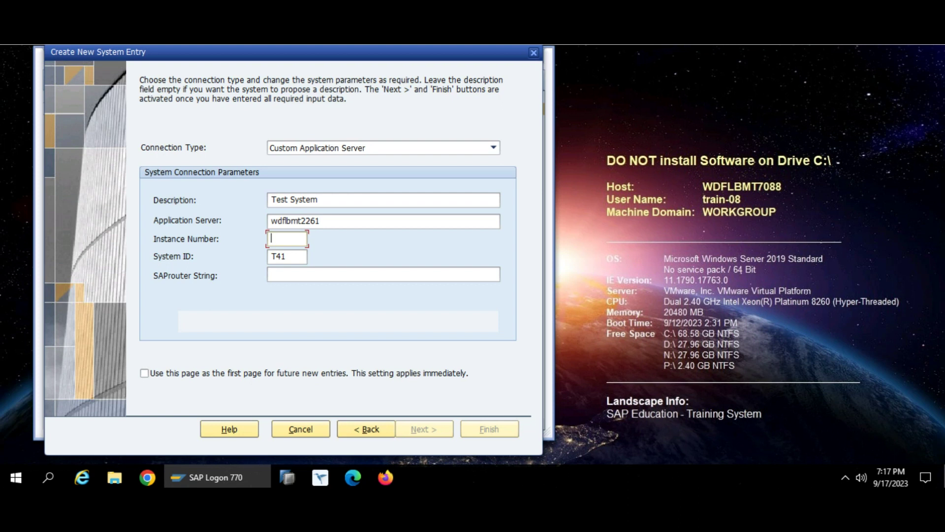
{"action": "type", "text": "99"}
{"action": "key", "text": "BackSpace"}
{"action": "key", "text": "BackSpace"}
{"action": "type", "text": "00"}
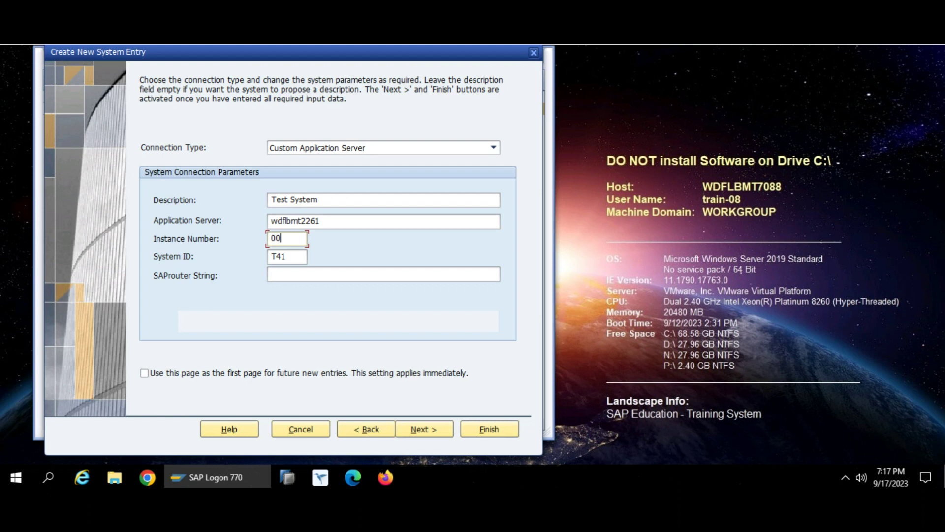
{"action": "left_click", "coordinate": [489, 429]}
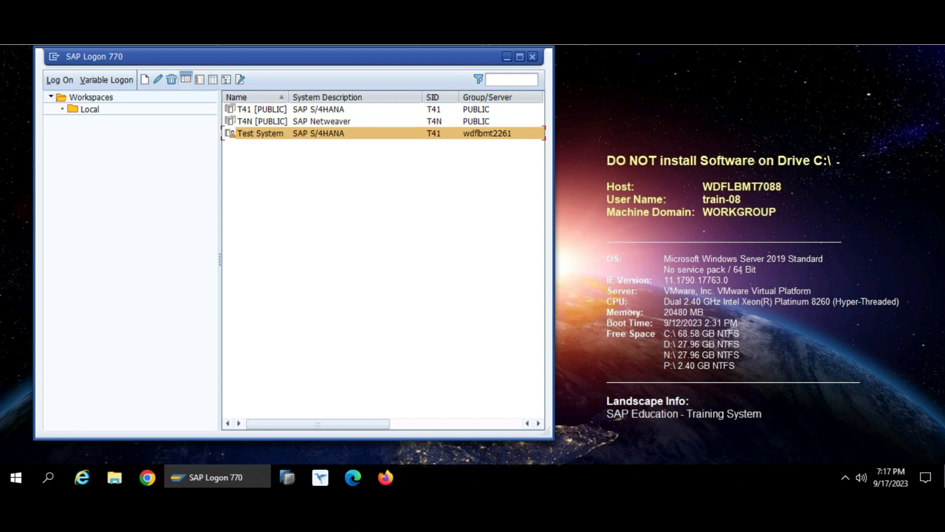
- Open the Test System logon screen and highlight client 400
{"action": "key", "text": "Return"}
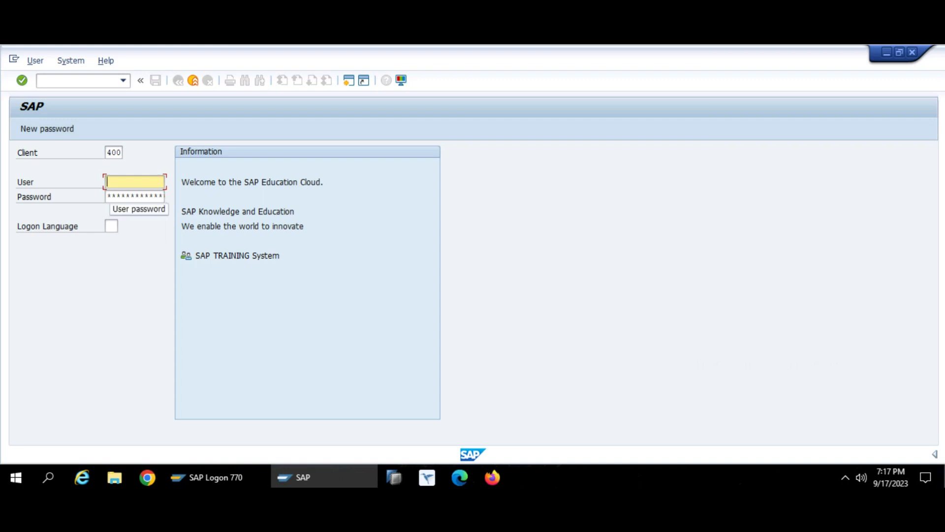
{"action": "left_click", "coordinate": [135, 196]}
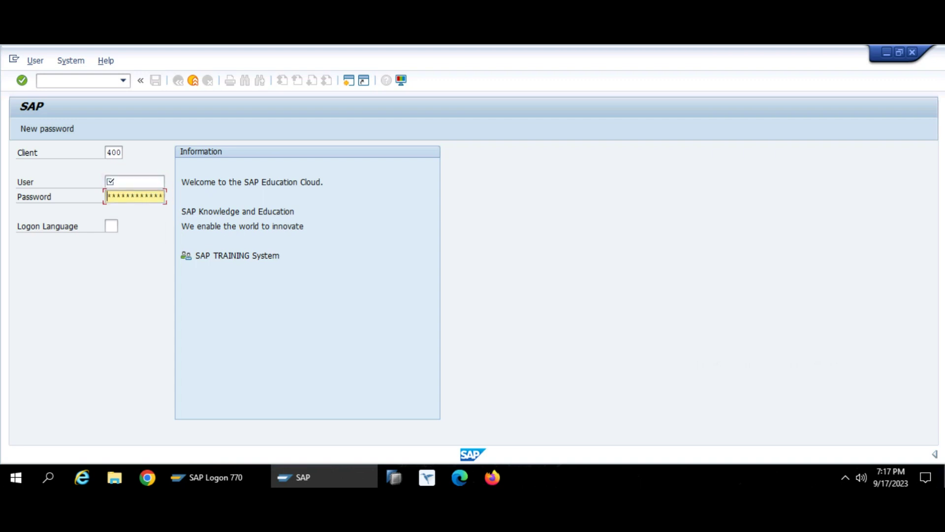
{"action": "left_click", "coordinate": [117, 152]}
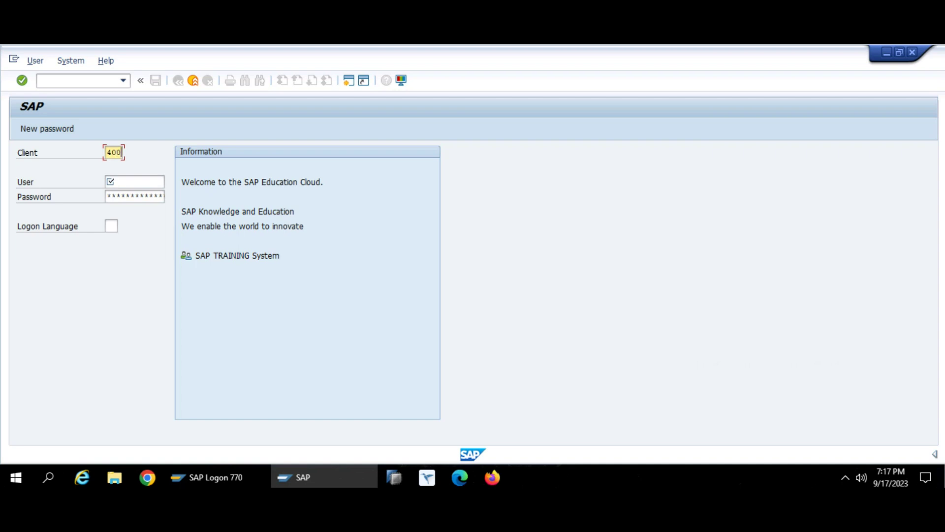
{"action": "left_click_drag", "start_coordinate": [121, 153], "coordinate": [107, 153]}
{"action": "left_click", "coordinate": [122, 153]}
{"action": "left_click_drag", "start_coordinate": [107, 152], "coordinate": [122, 152]}
- Choose the previously used training user name, enter the password and submit the logon
{"action": "key", "text": "Tab"}
{"action": "key", "text": "BackSpace"}
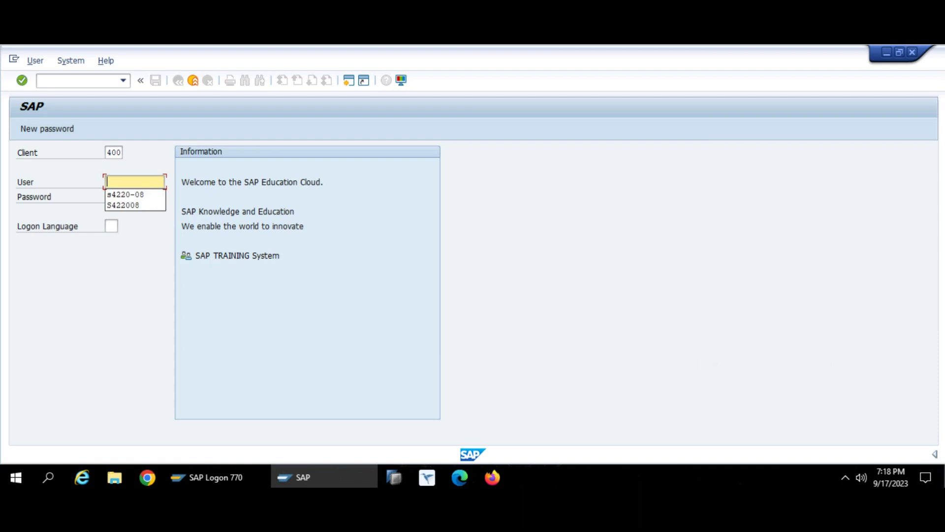
{"action": "key", "text": "Down"}
{"action": "key", "text": "Return"}
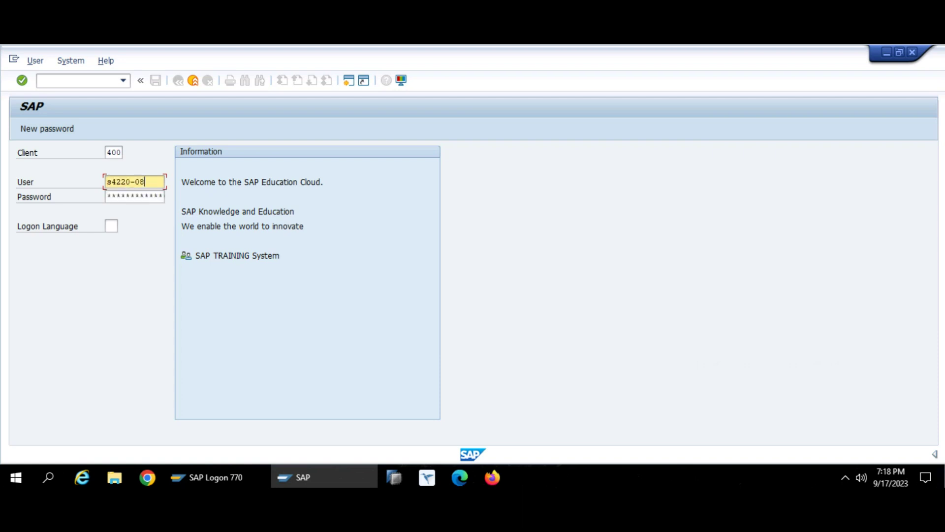
{"action": "key", "text": "Tab"}
{"action": "type", "text": "*****"}
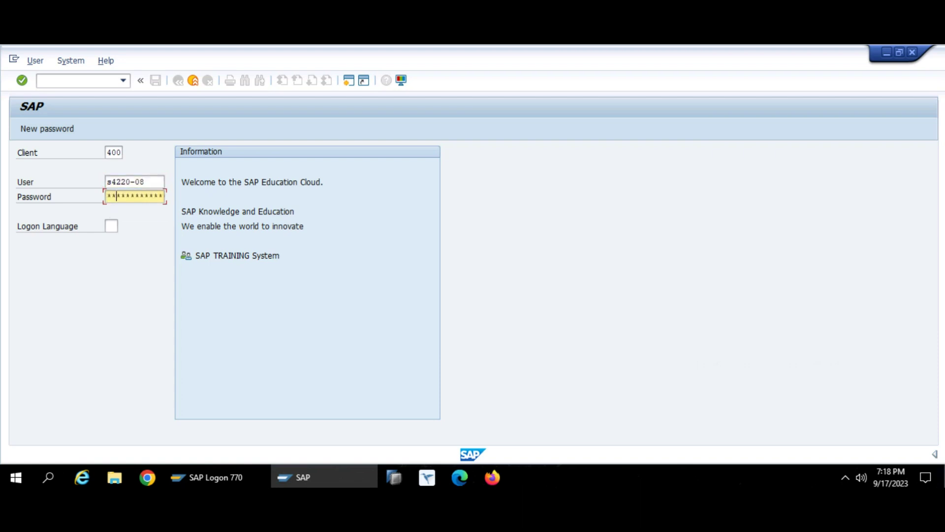
{"action": "key", "text": "Return"}
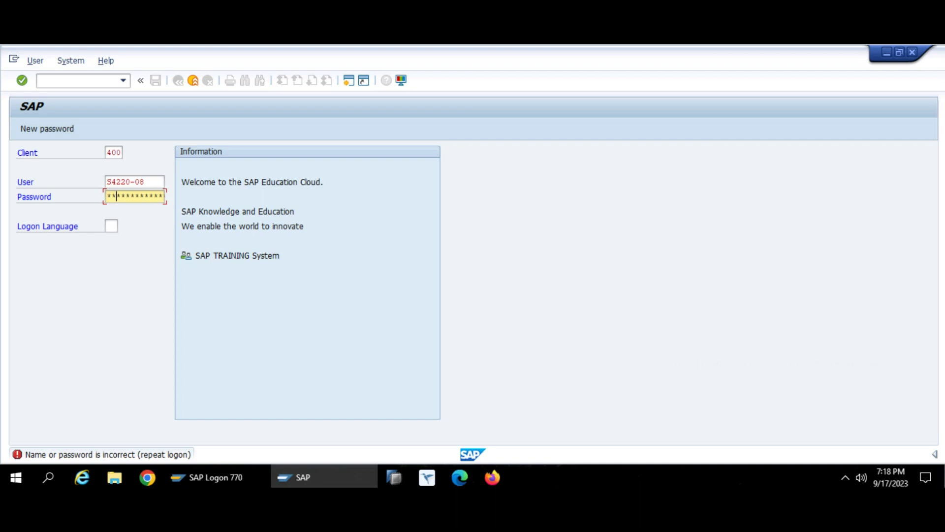
- Resubmit, acknowledge the logon notice and glance at the recent transaction history
{"action": "key", "text": "Return"}
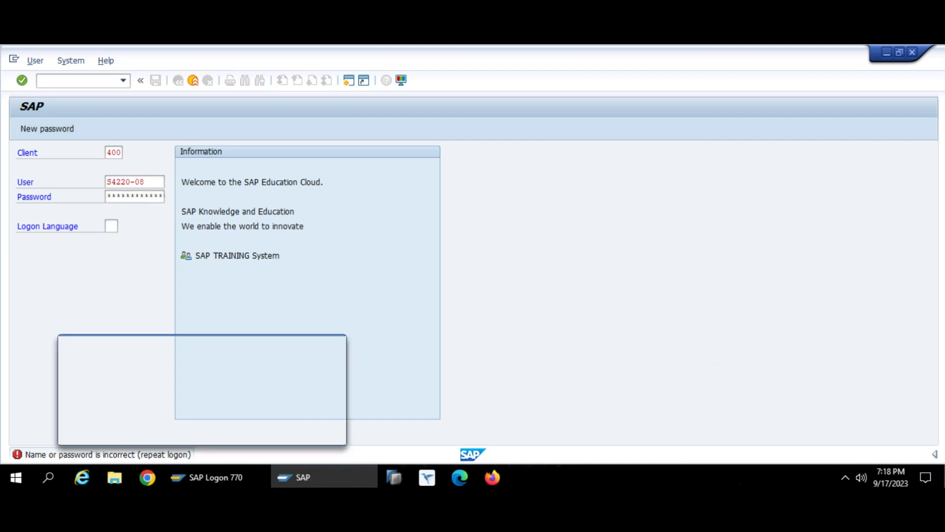
{"action": "left_click", "coordinate": [320, 433]}
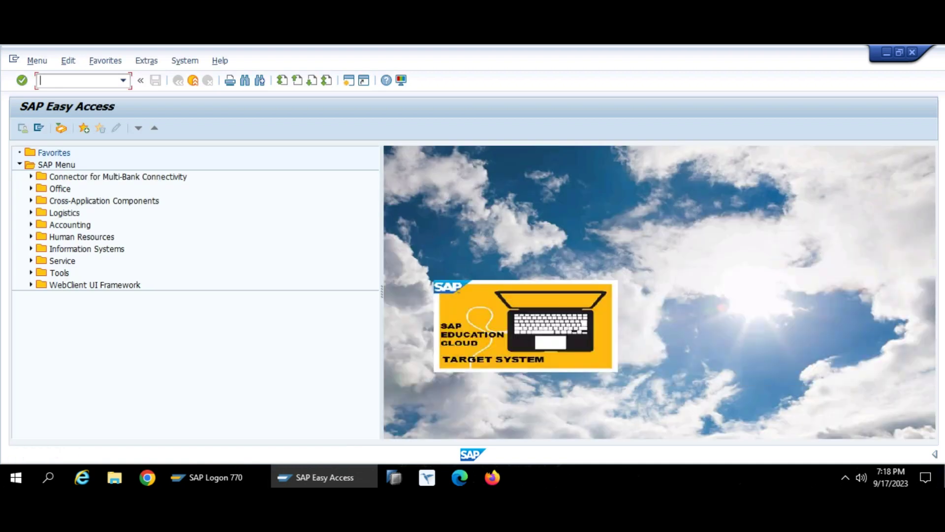
{"action": "left_click", "coordinate": [123, 81]}
{"action": "left_click", "coordinate": [123, 81]}
- Choose Status from the System menu for the current session
{"action": "left_click", "coordinate": [185, 61]}
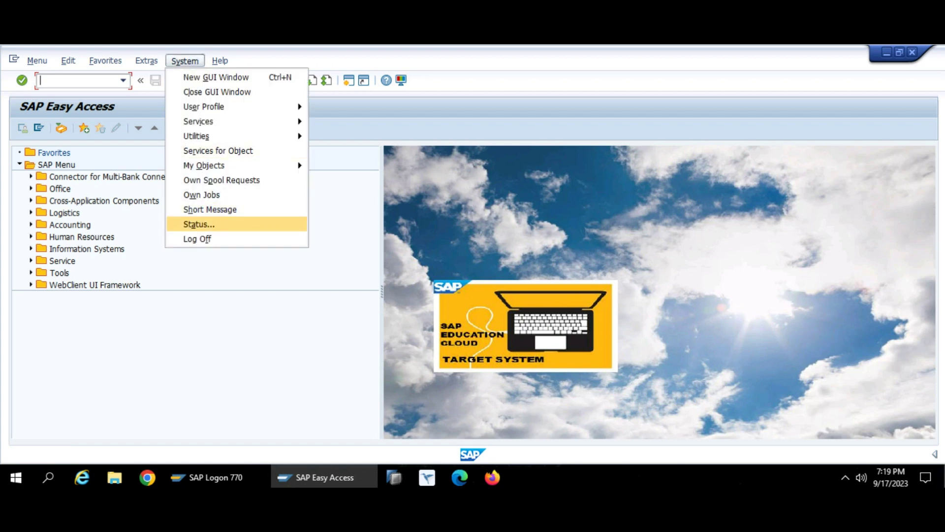
{"action": "key", "text": "Return"}
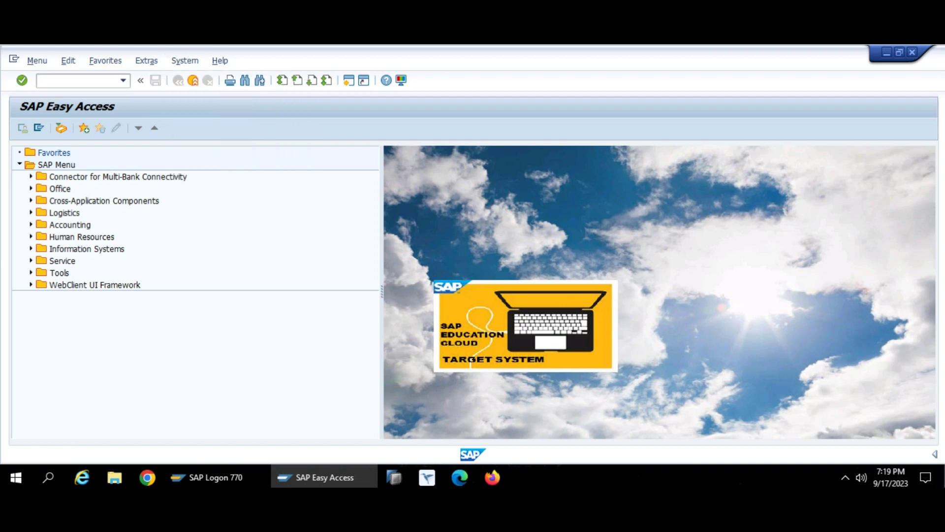
- Scroll to host and database data, marking server wdflbmt2261_T41_00 and database host wdflbmt7122, then raise the dialog
{"action": "scroll", "coordinate": [211, 281], "scroll_direction": "down", "scroll_amount": 3}
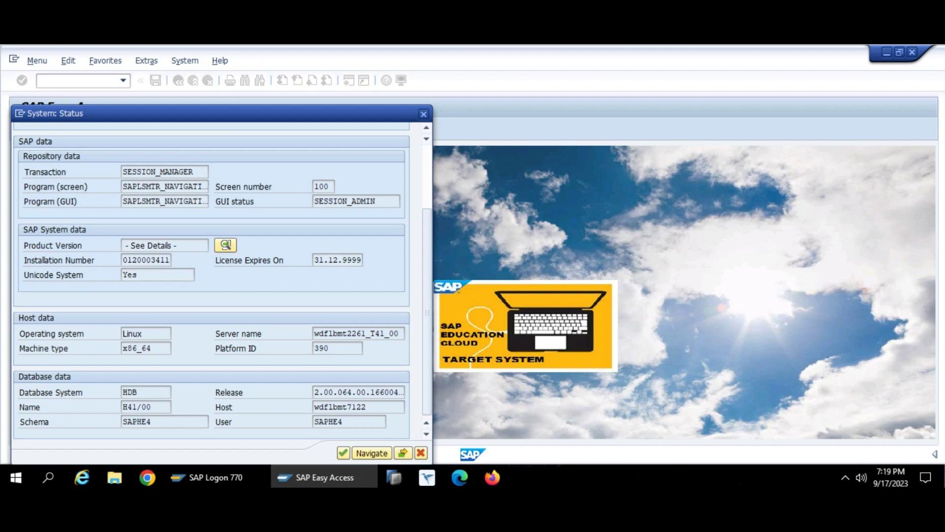
{"action": "left_click_drag", "start_coordinate": [367, 333], "coordinate": [315, 333]}
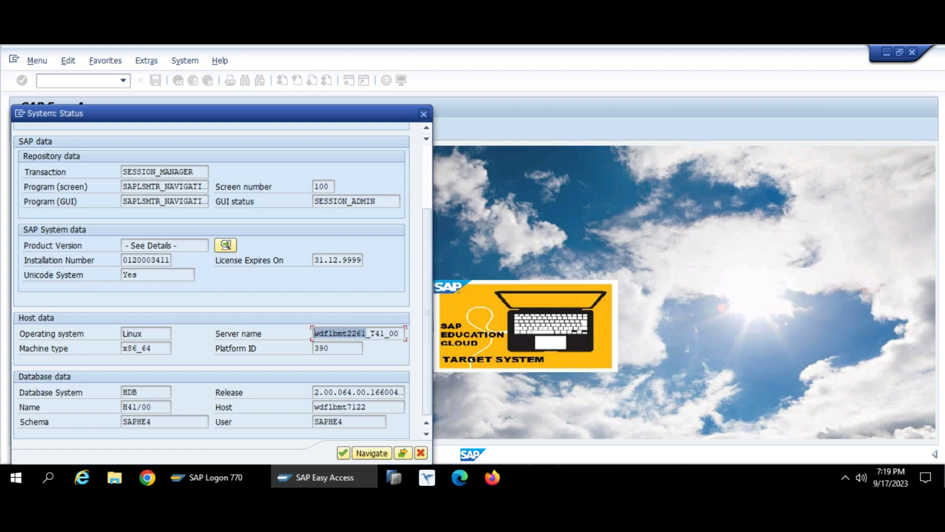
{"action": "mouse_move", "coordinate": [385, 334]}
{"action": "left_mouse_down"}
{"action": "mouse_move", "coordinate": [371, 333]}
{"action": "mouse_move", "coordinate": [400, 333]}
{"action": "mouse_move", "coordinate": [390, 333]}
{"action": "left_mouse_up"}
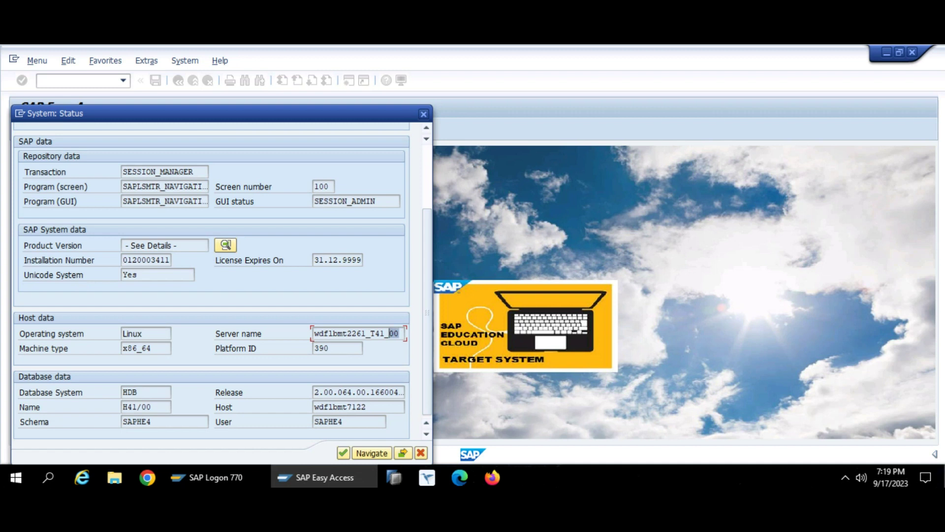
{"action": "left_click_drag", "start_coordinate": [367, 407], "coordinate": [315, 406]}
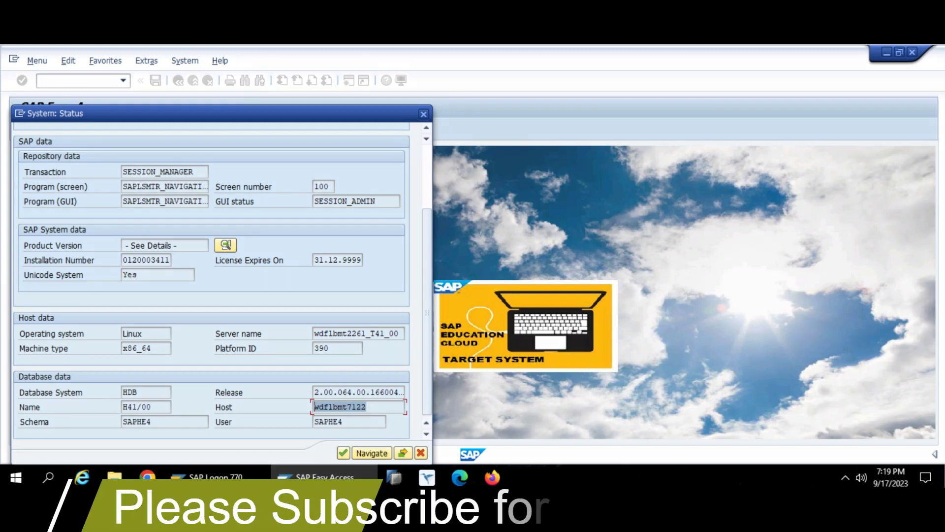
{"action": "left_click_drag", "start_coordinate": [367, 333], "coordinate": [315, 334]}
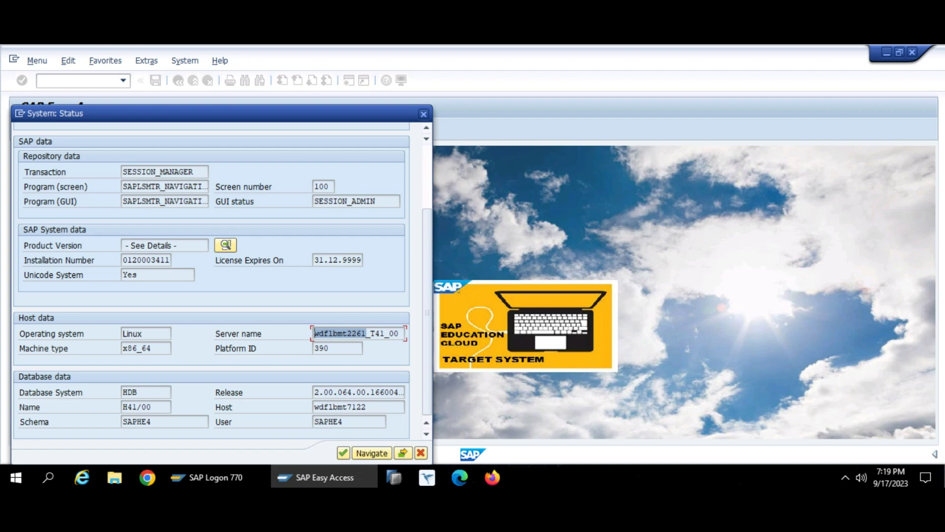
{"action": "left_click_drag", "start_coordinate": [221, 113], "coordinate": [232, 61]}
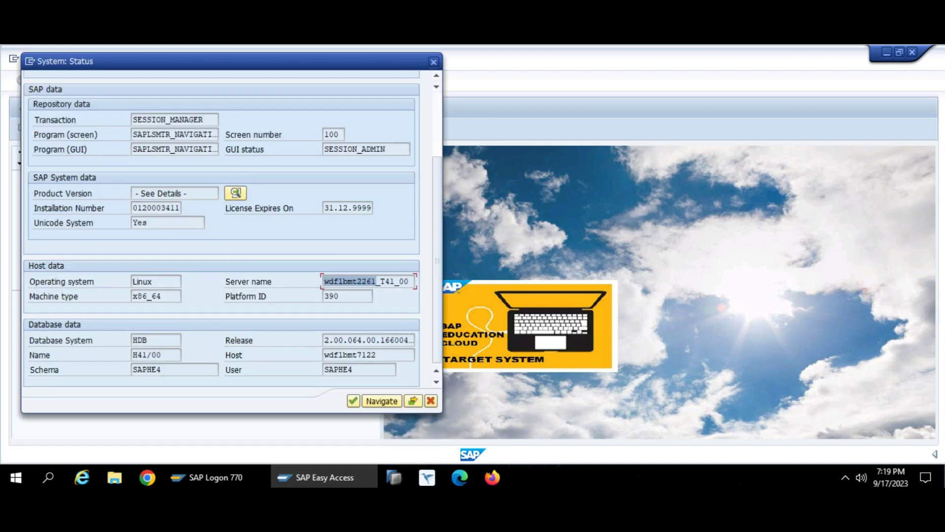